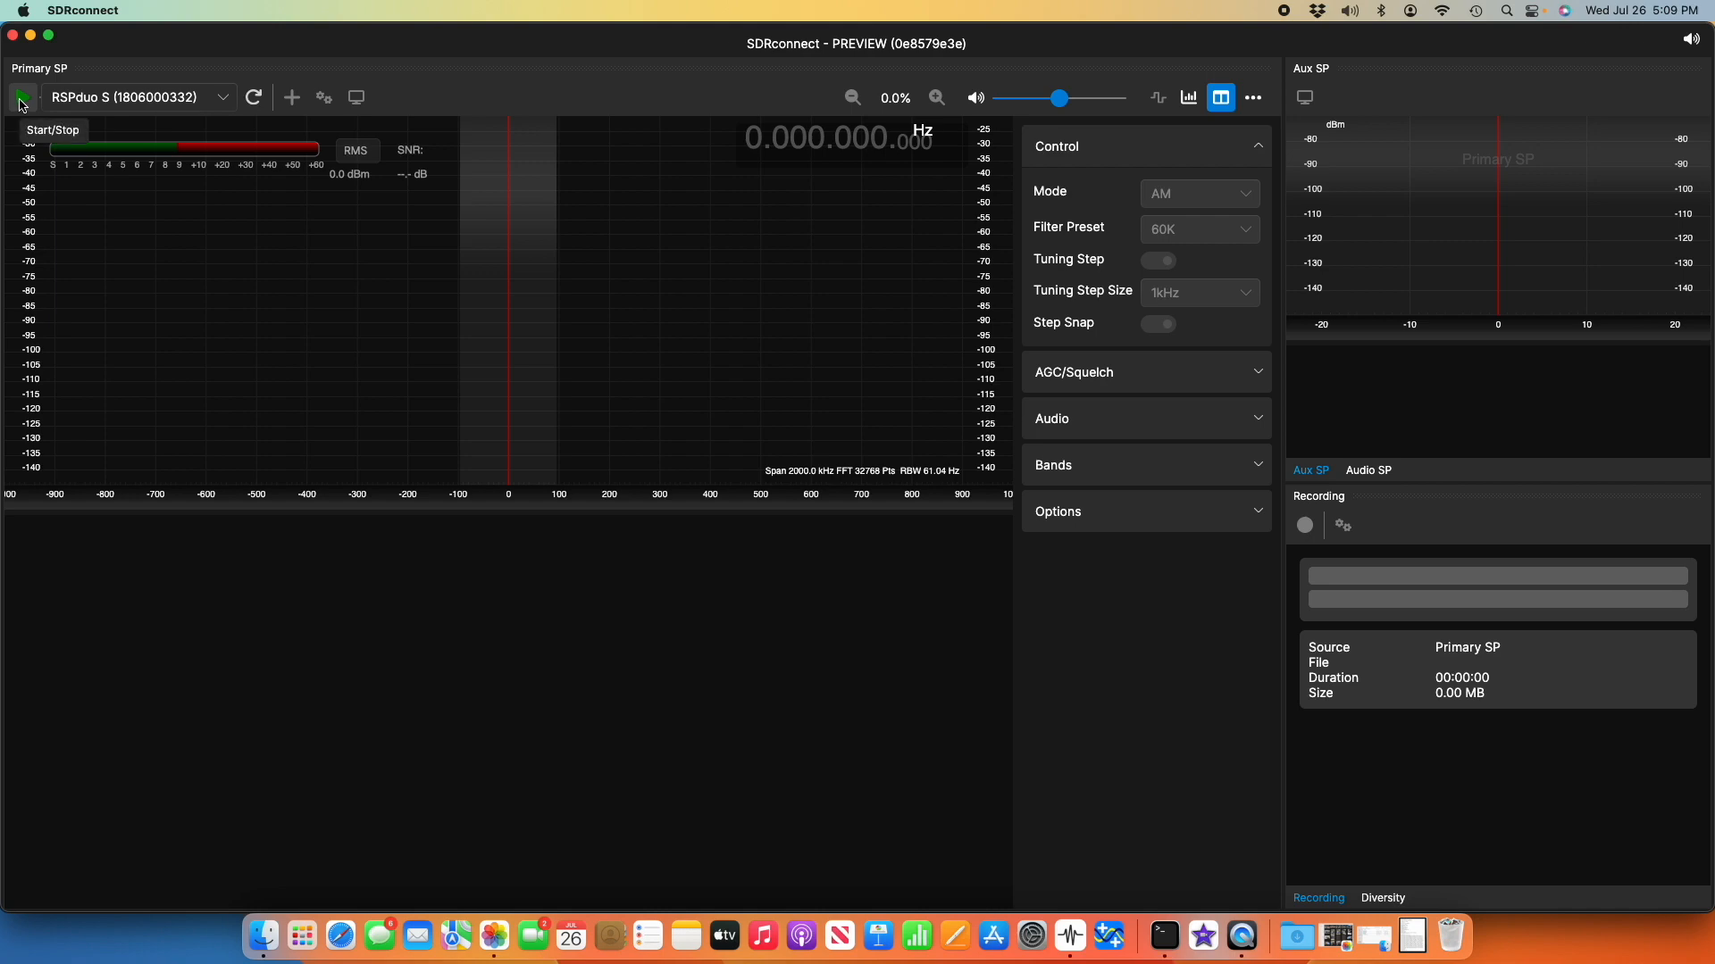
- Start streaming from the RSPduo S device and mute the primary receiver's audio
{"action": "left_click", "coordinate": [23, 106]}
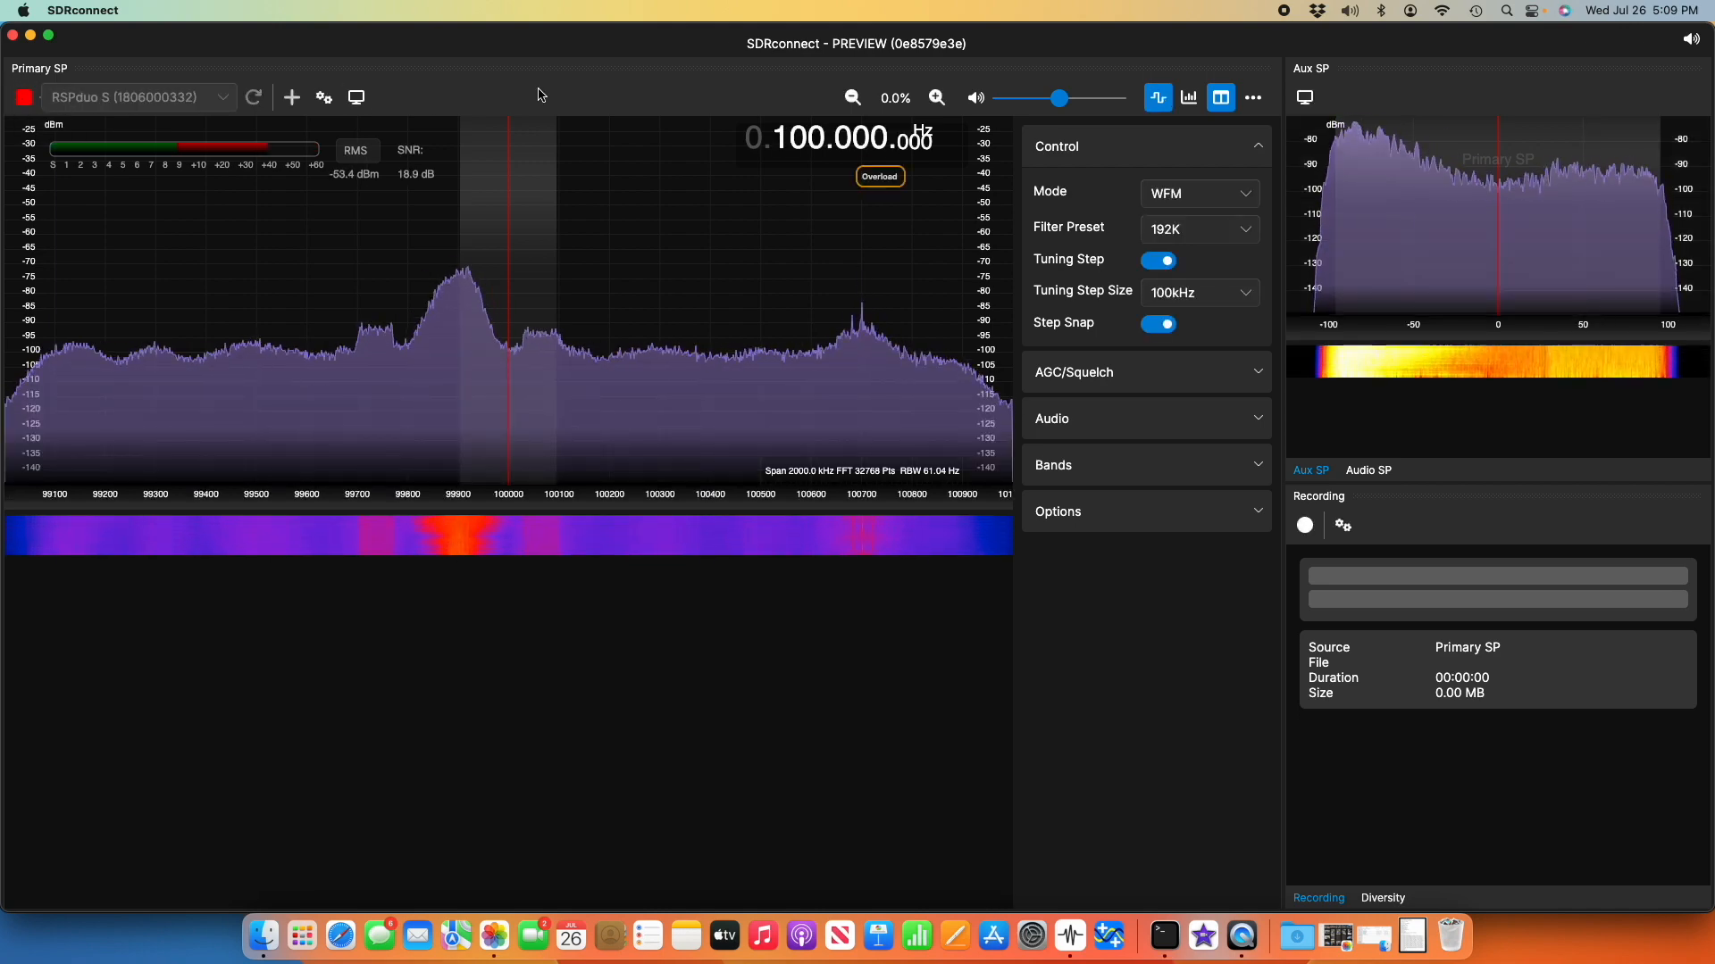
{"action": "left_click", "coordinate": [979, 99]}
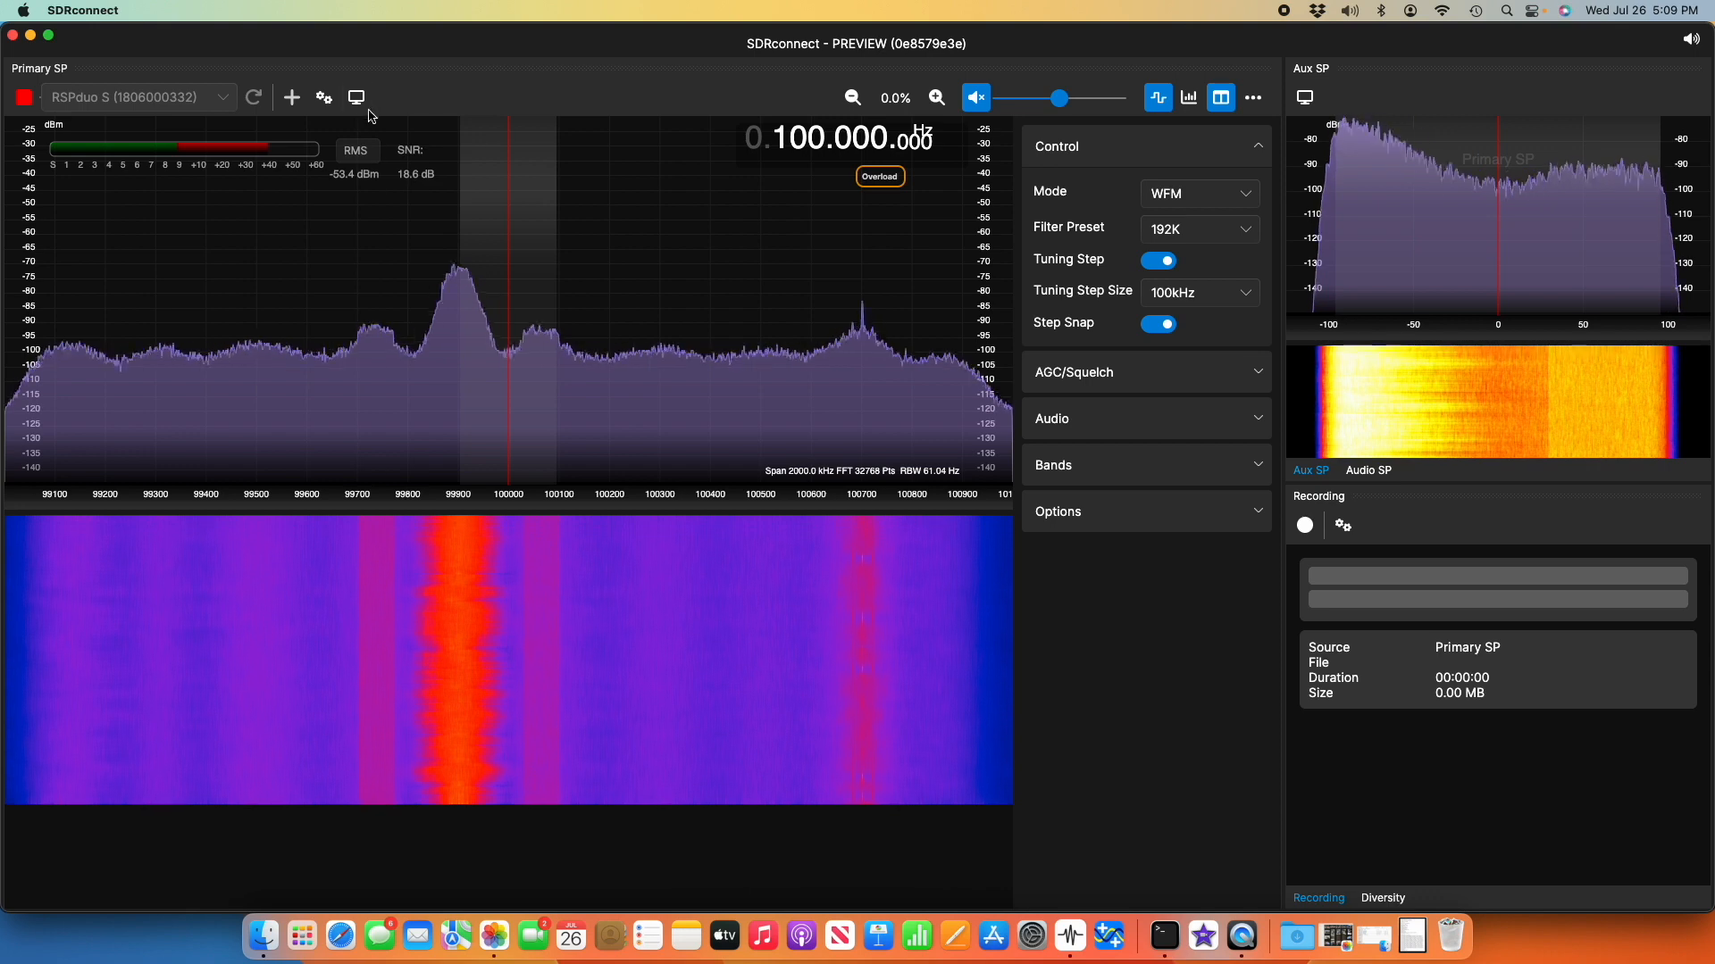
- Set the primary receiver's sample rate to 10 MSPS and its antenna to Tuner 2 50 ohm
{"action": "left_click", "coordinate": [325, 98]}
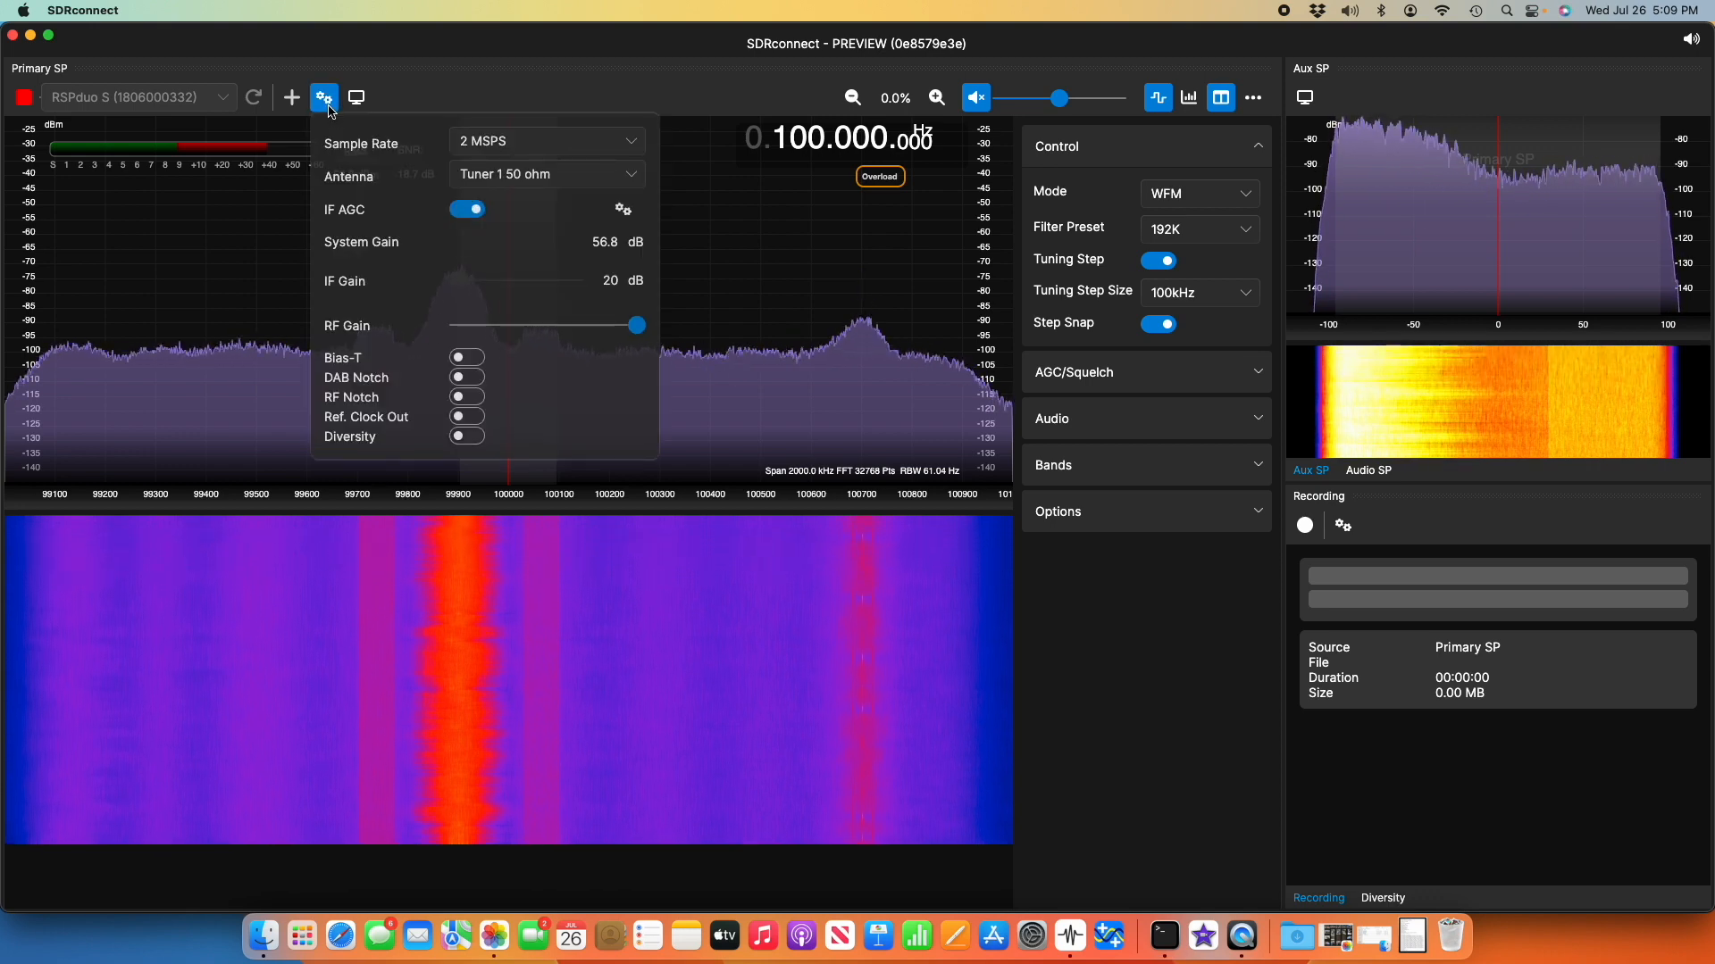
{"action": "left_click", "coordinate": [506, 142]}
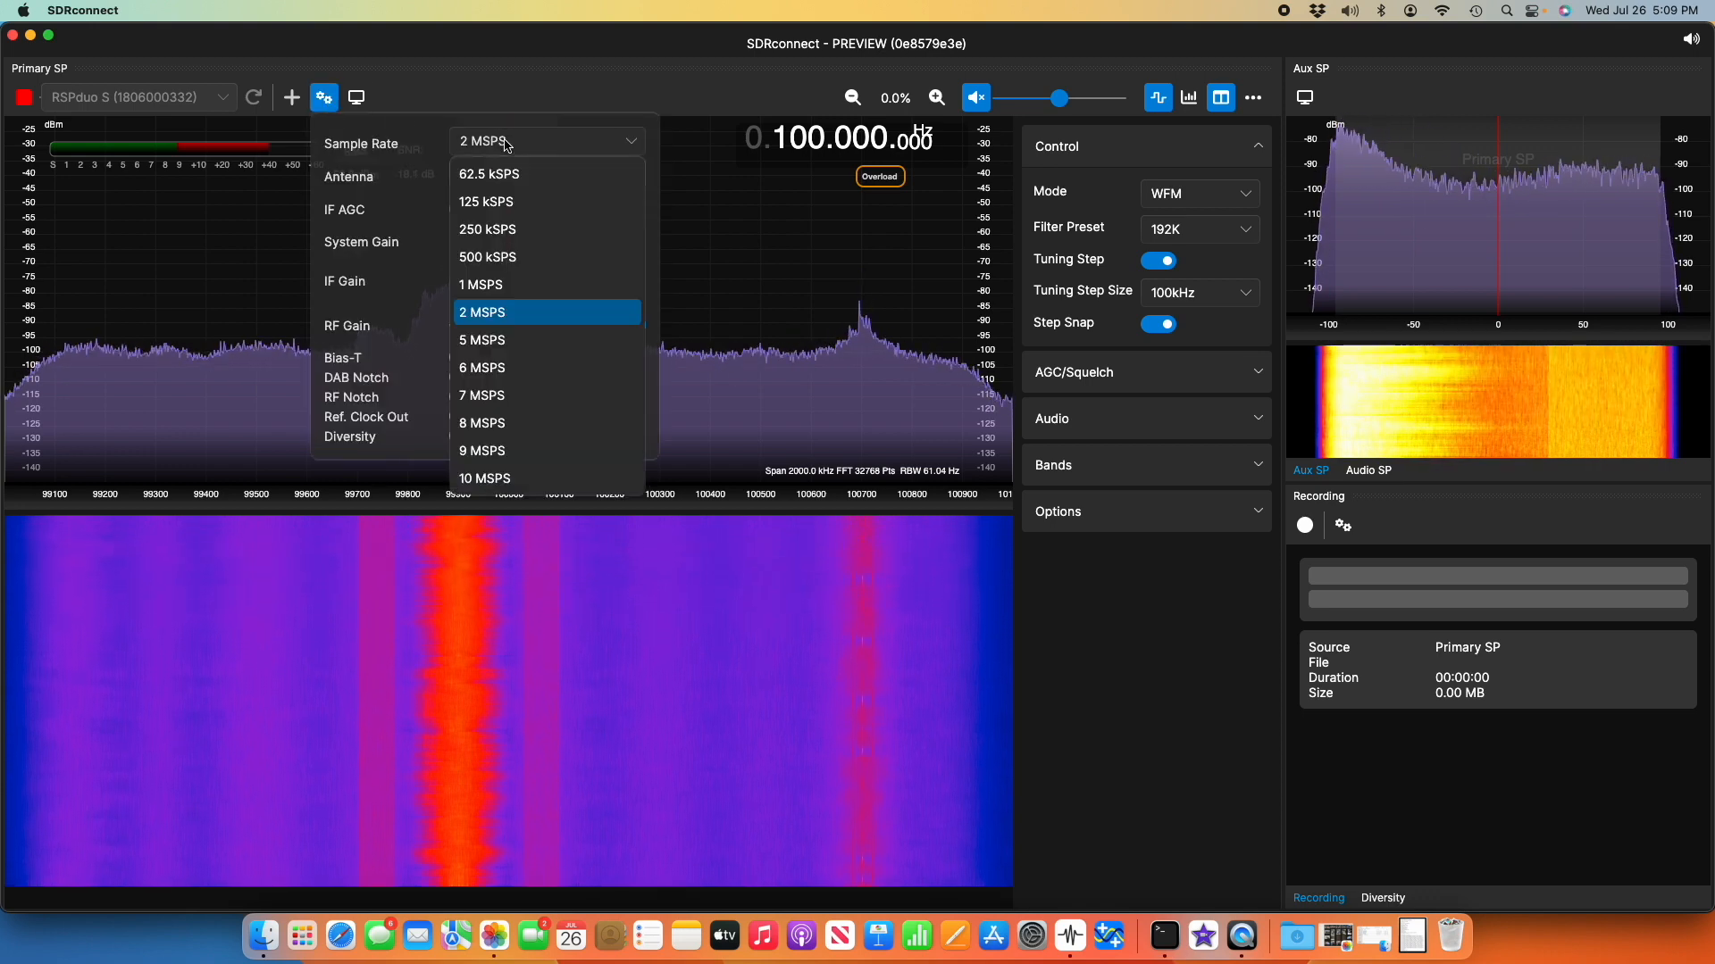
{"action": "left_click", "coordinate": [496, 480]}
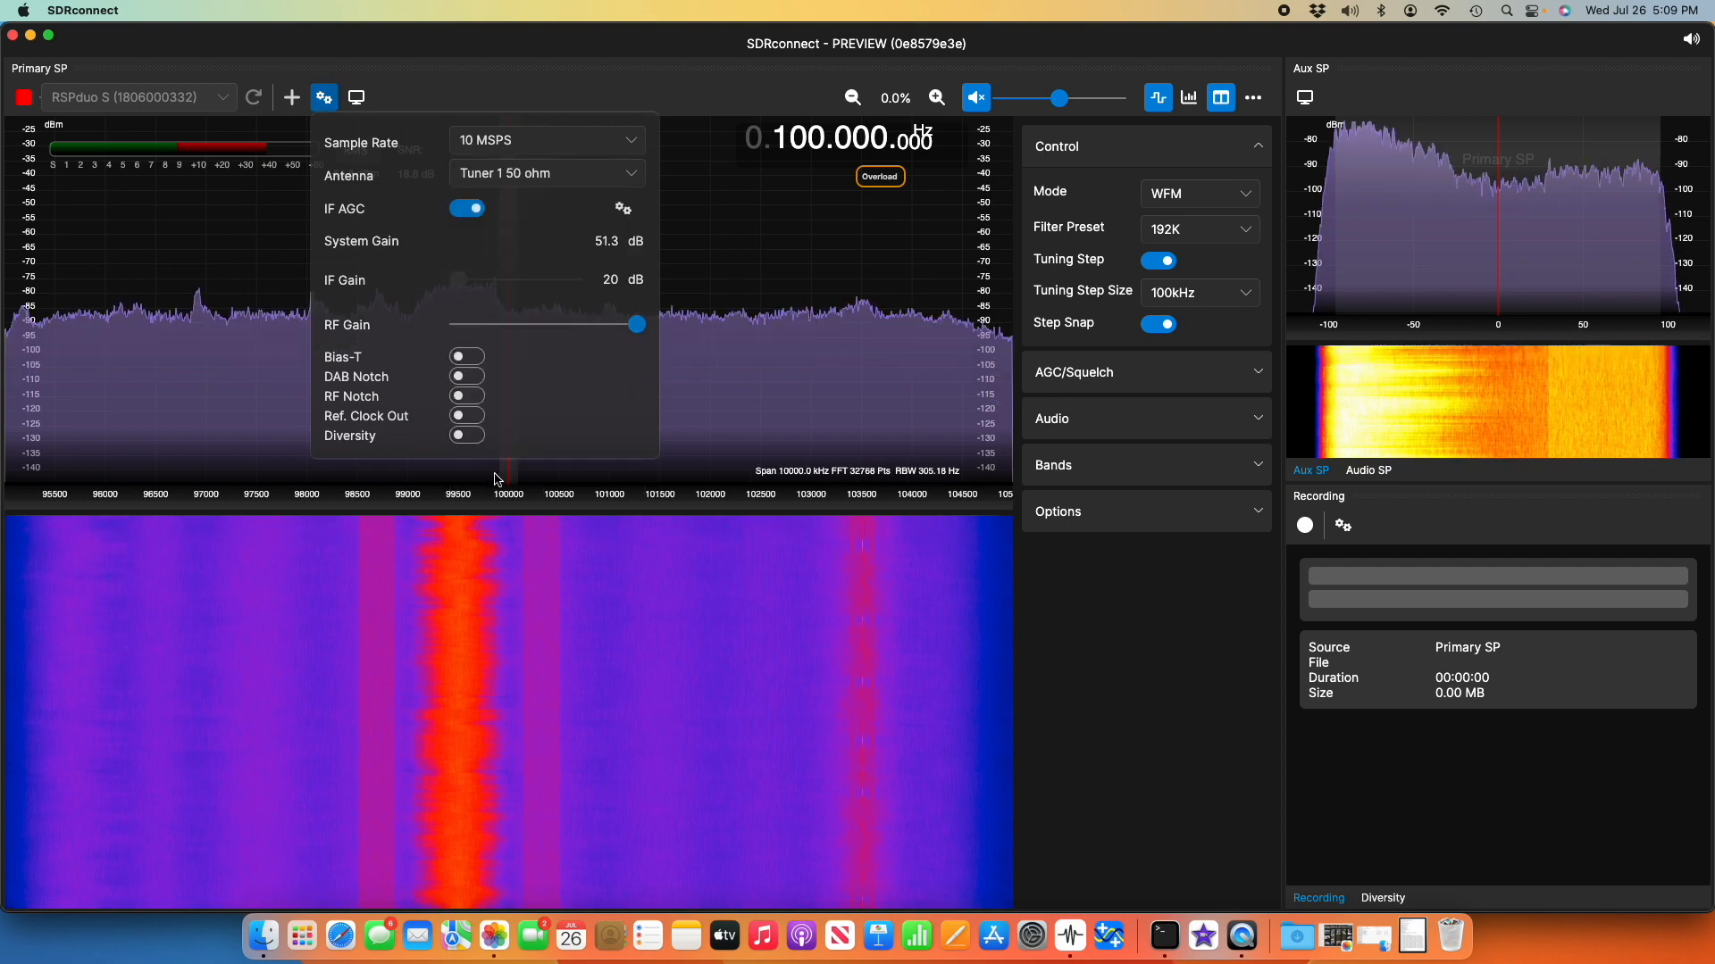
{"action": "left_click", "coordinate": [516, 177]}
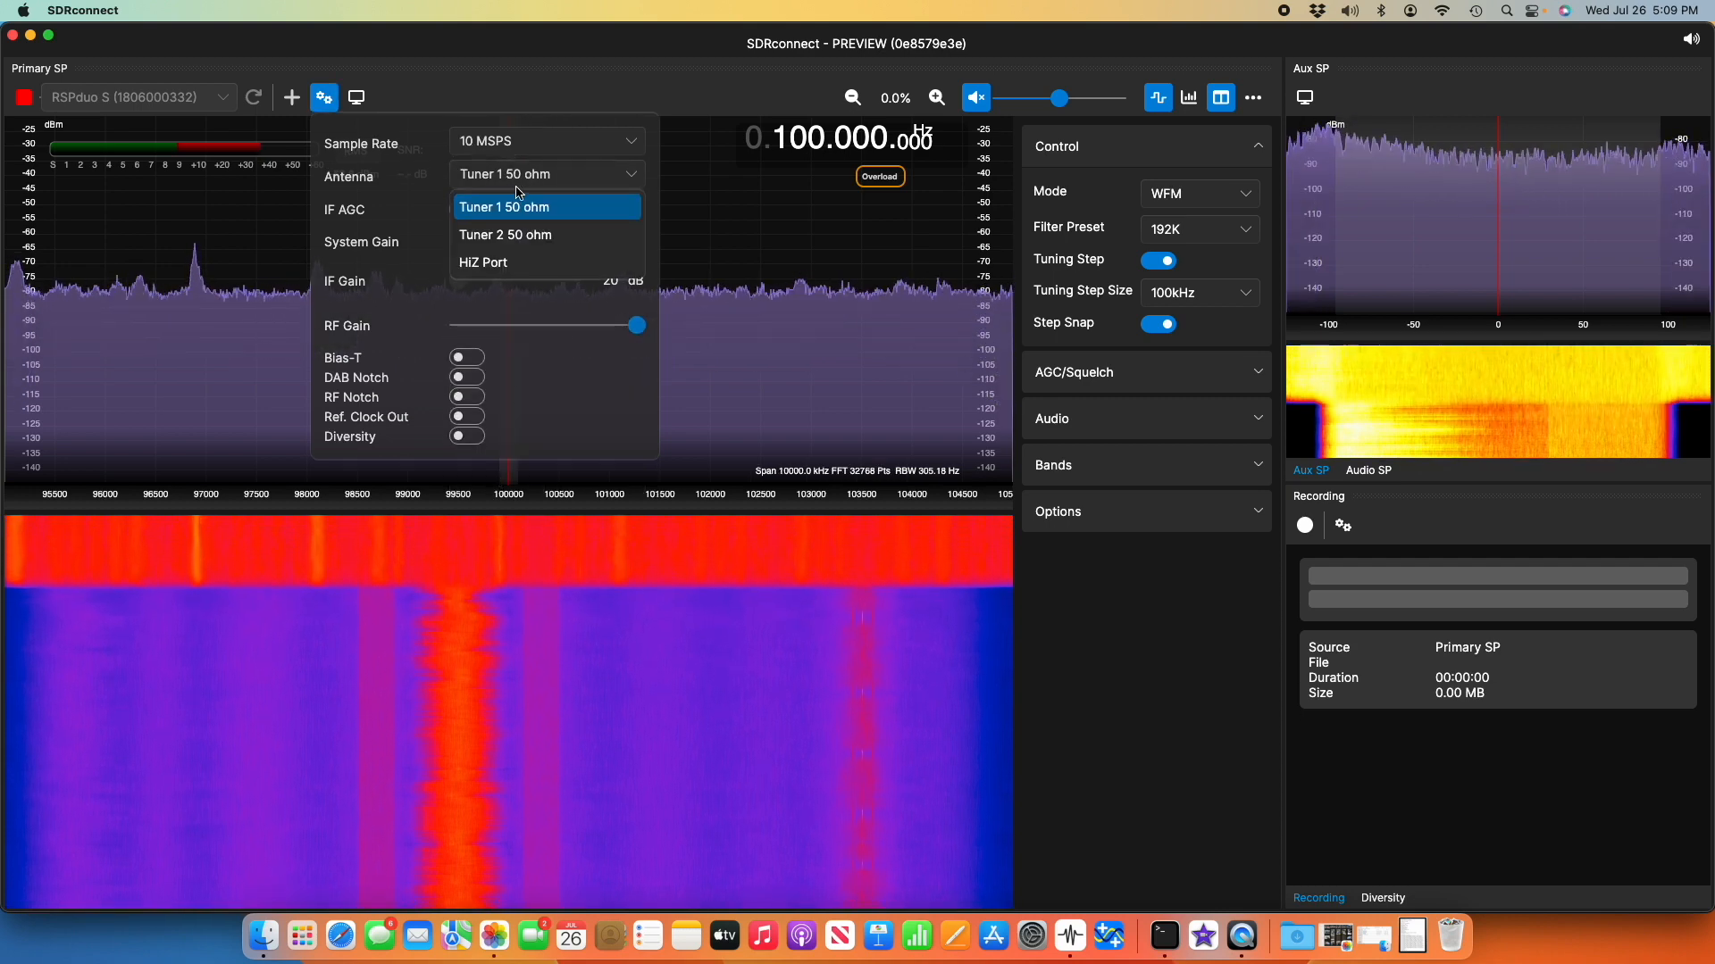
{"action": "left_click", "coordinate": [526, 236]}
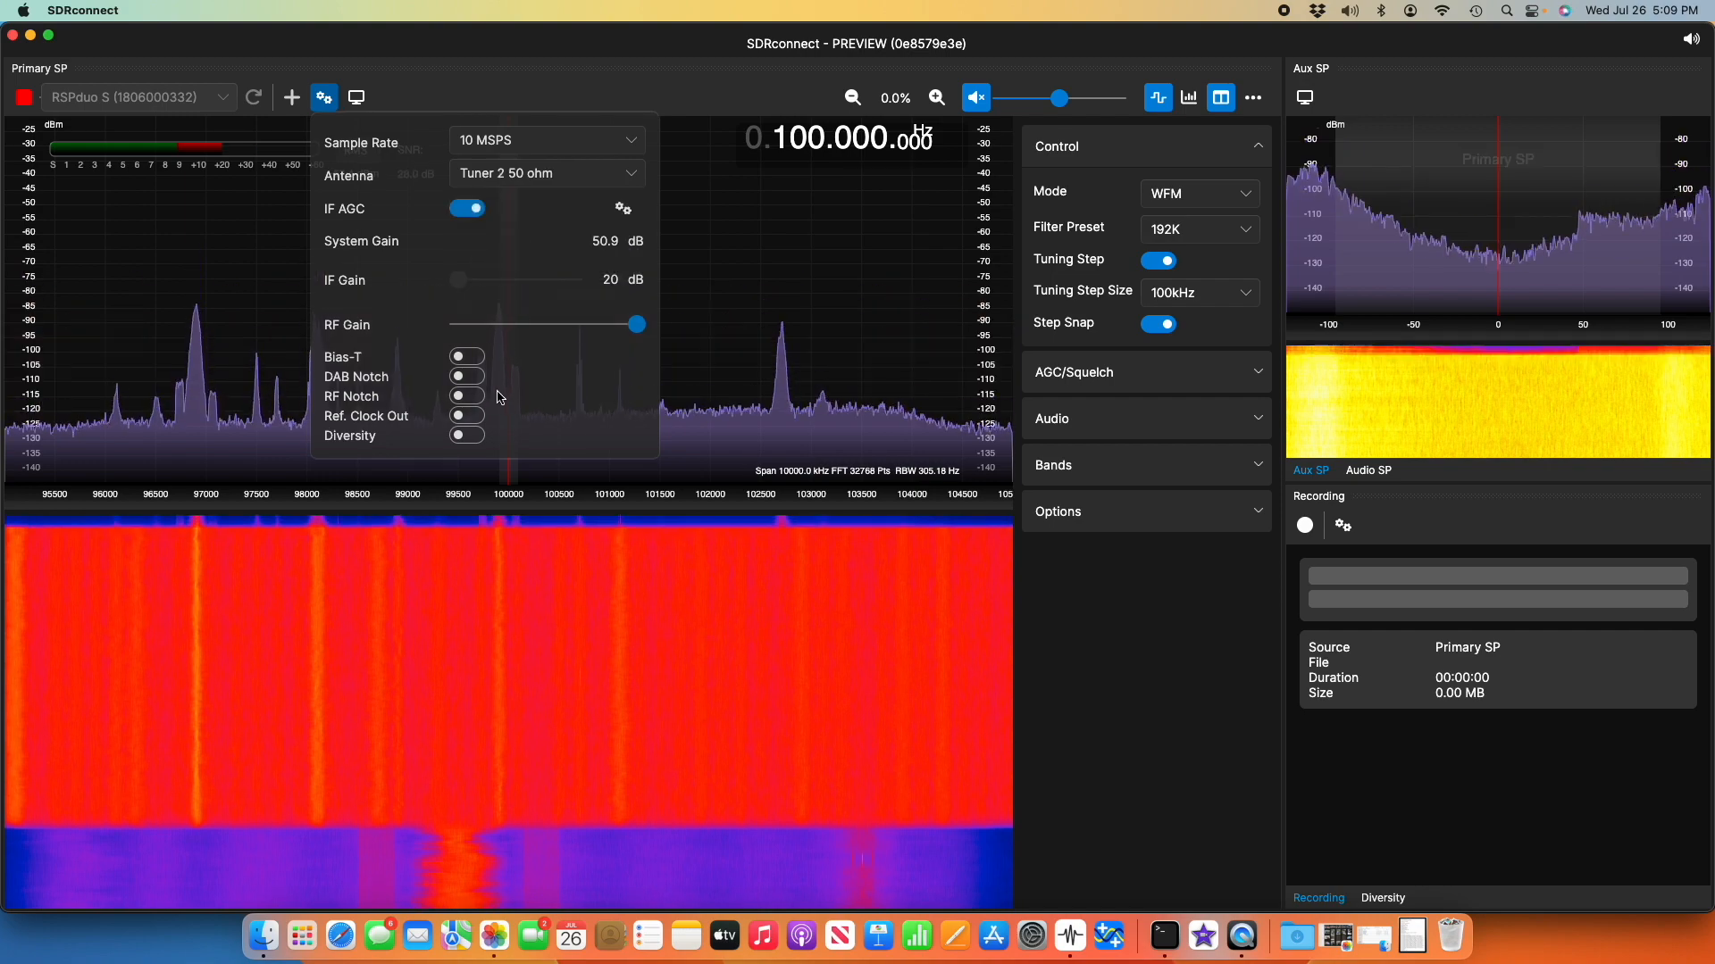
- Enable Bias-T and lower the RF gain by one notch to bring the system gain to 44.8 dB
{"action": "left_click", "coordinate": [467, 358]}
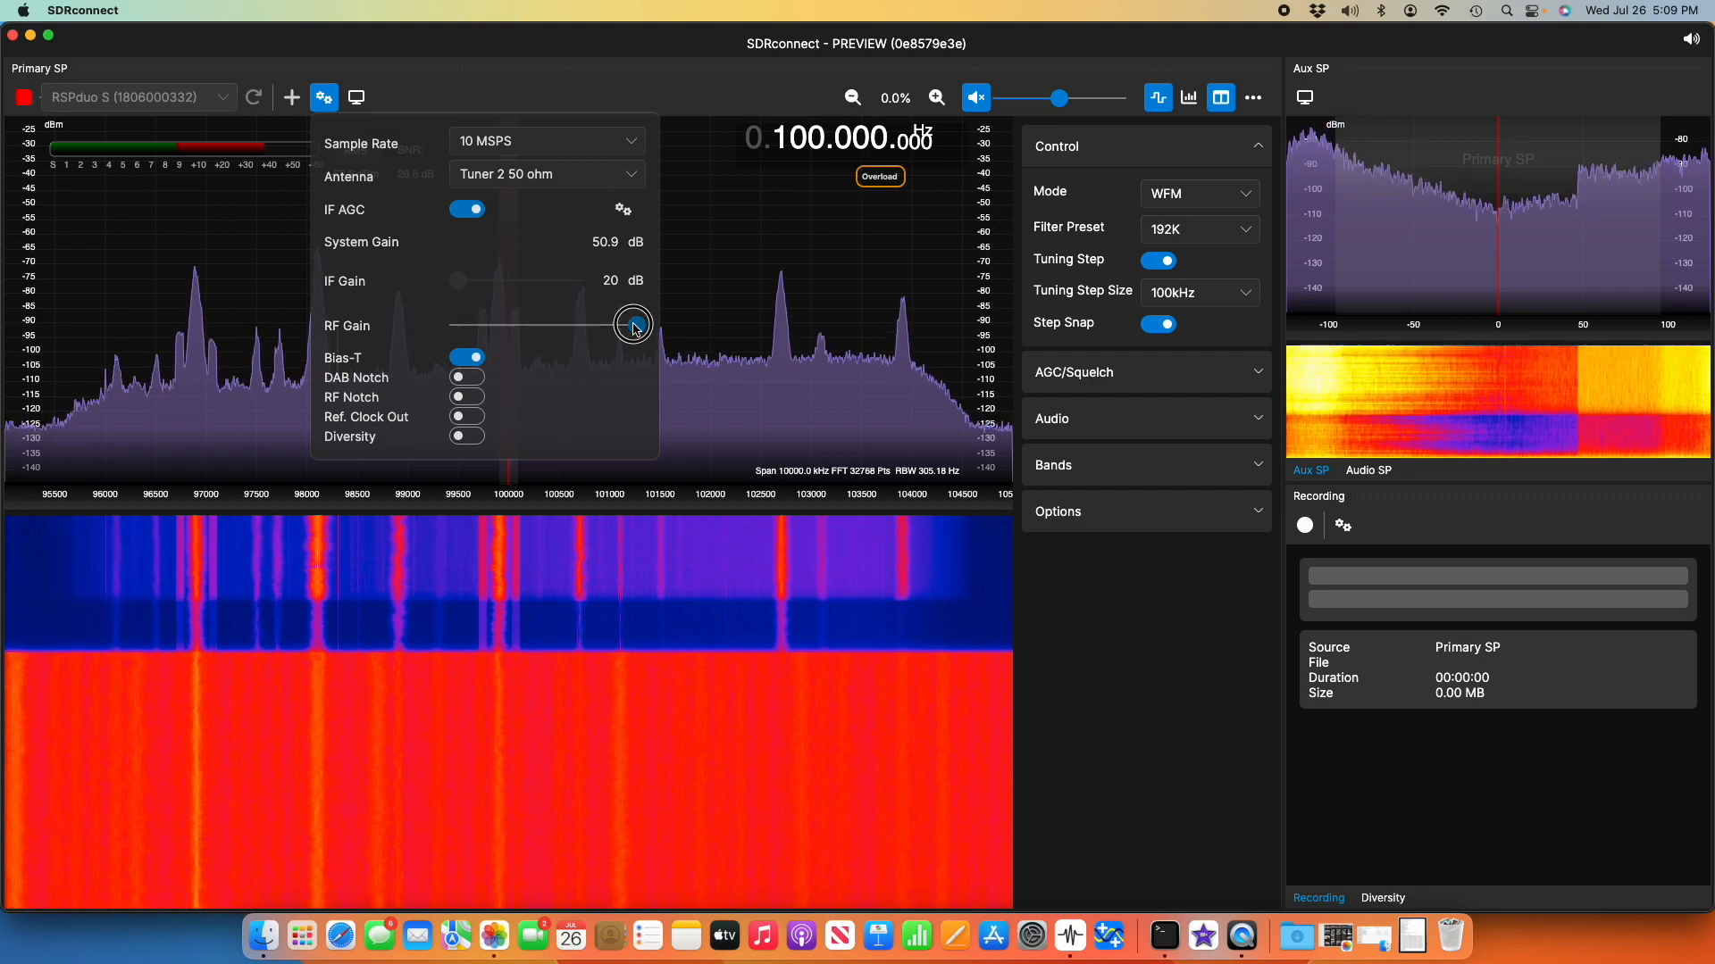
{"action": "left_click_drag", "start_coordinate": [634, 325], "coordinate": [623, 325]}
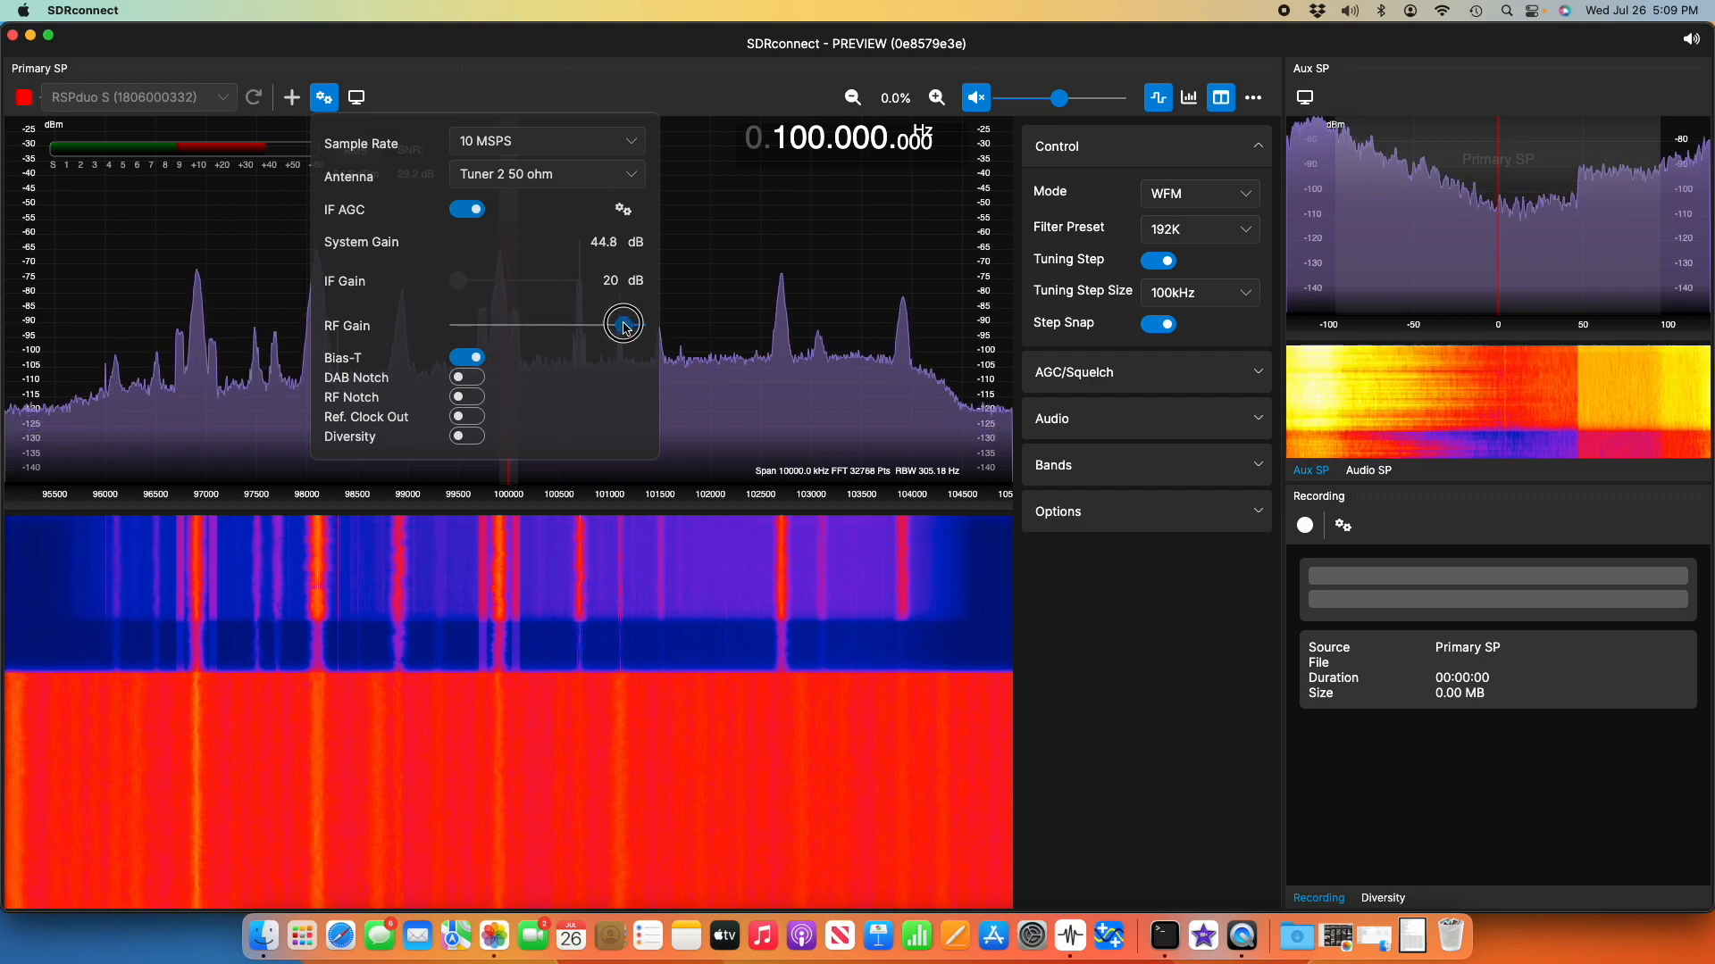
{"action": "left_click", "coordinate": [705, 282]}
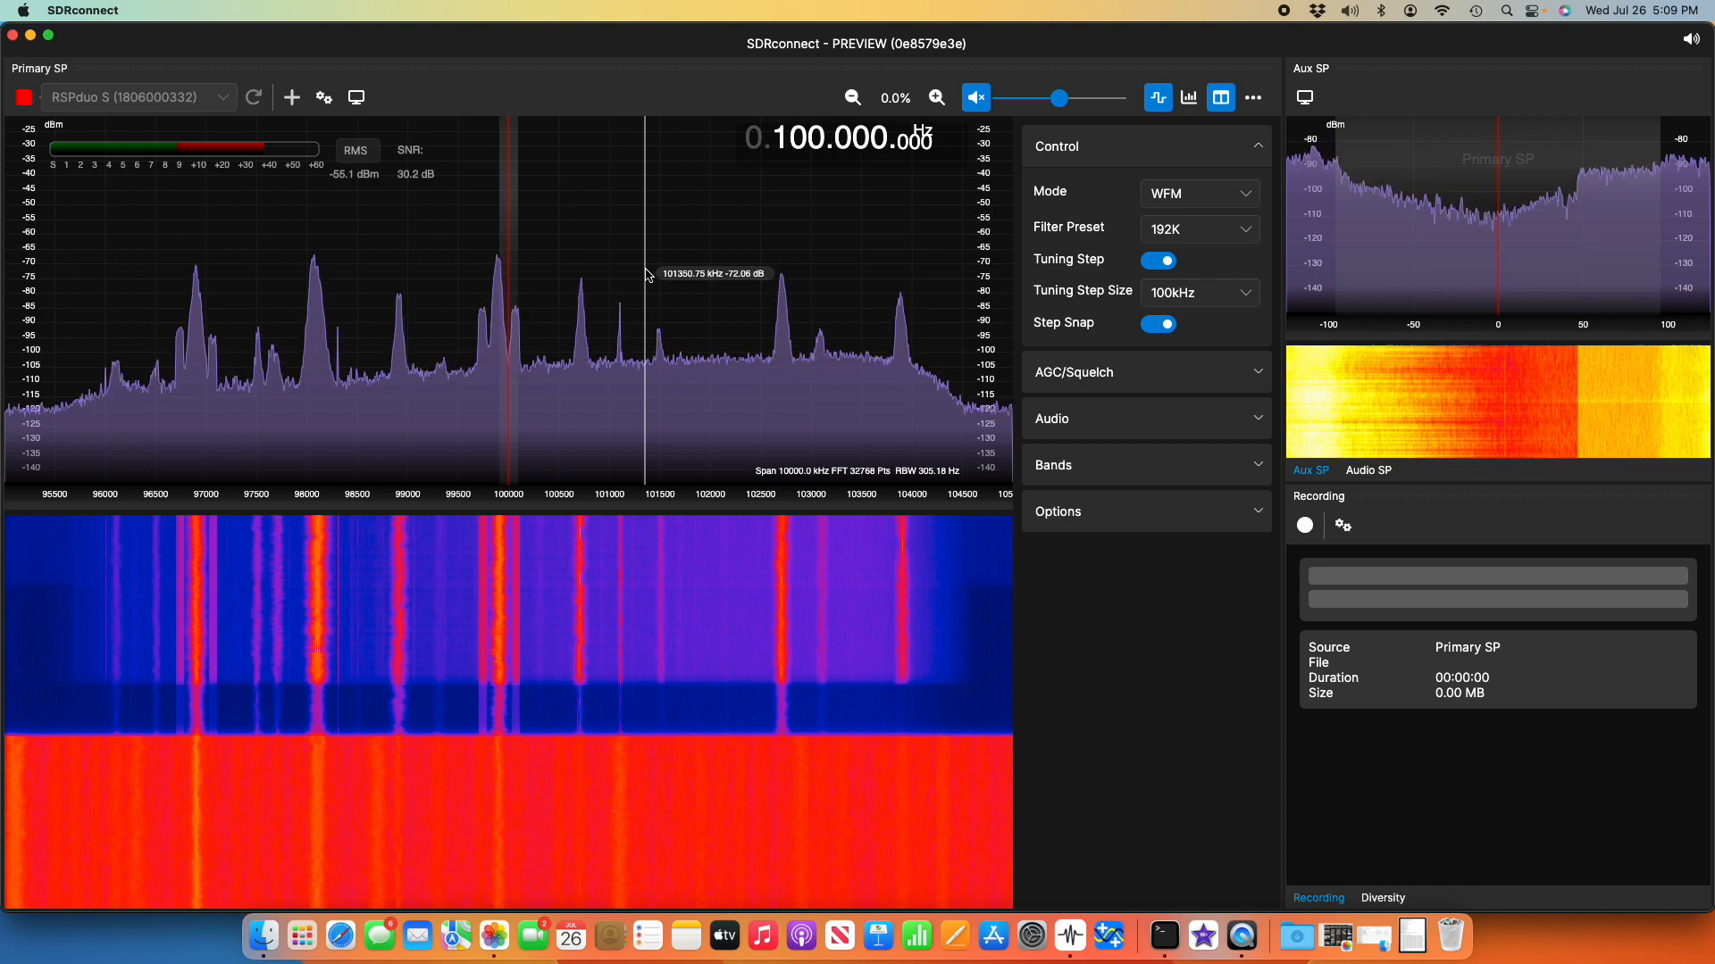
- Tune the primary receiver to 99.900 MHz and toggle its audio mute to listen to the station
{"action": "scroll", "coordinate": [642, 273], "scroll_direction": "down", "scroll_amount": 1}
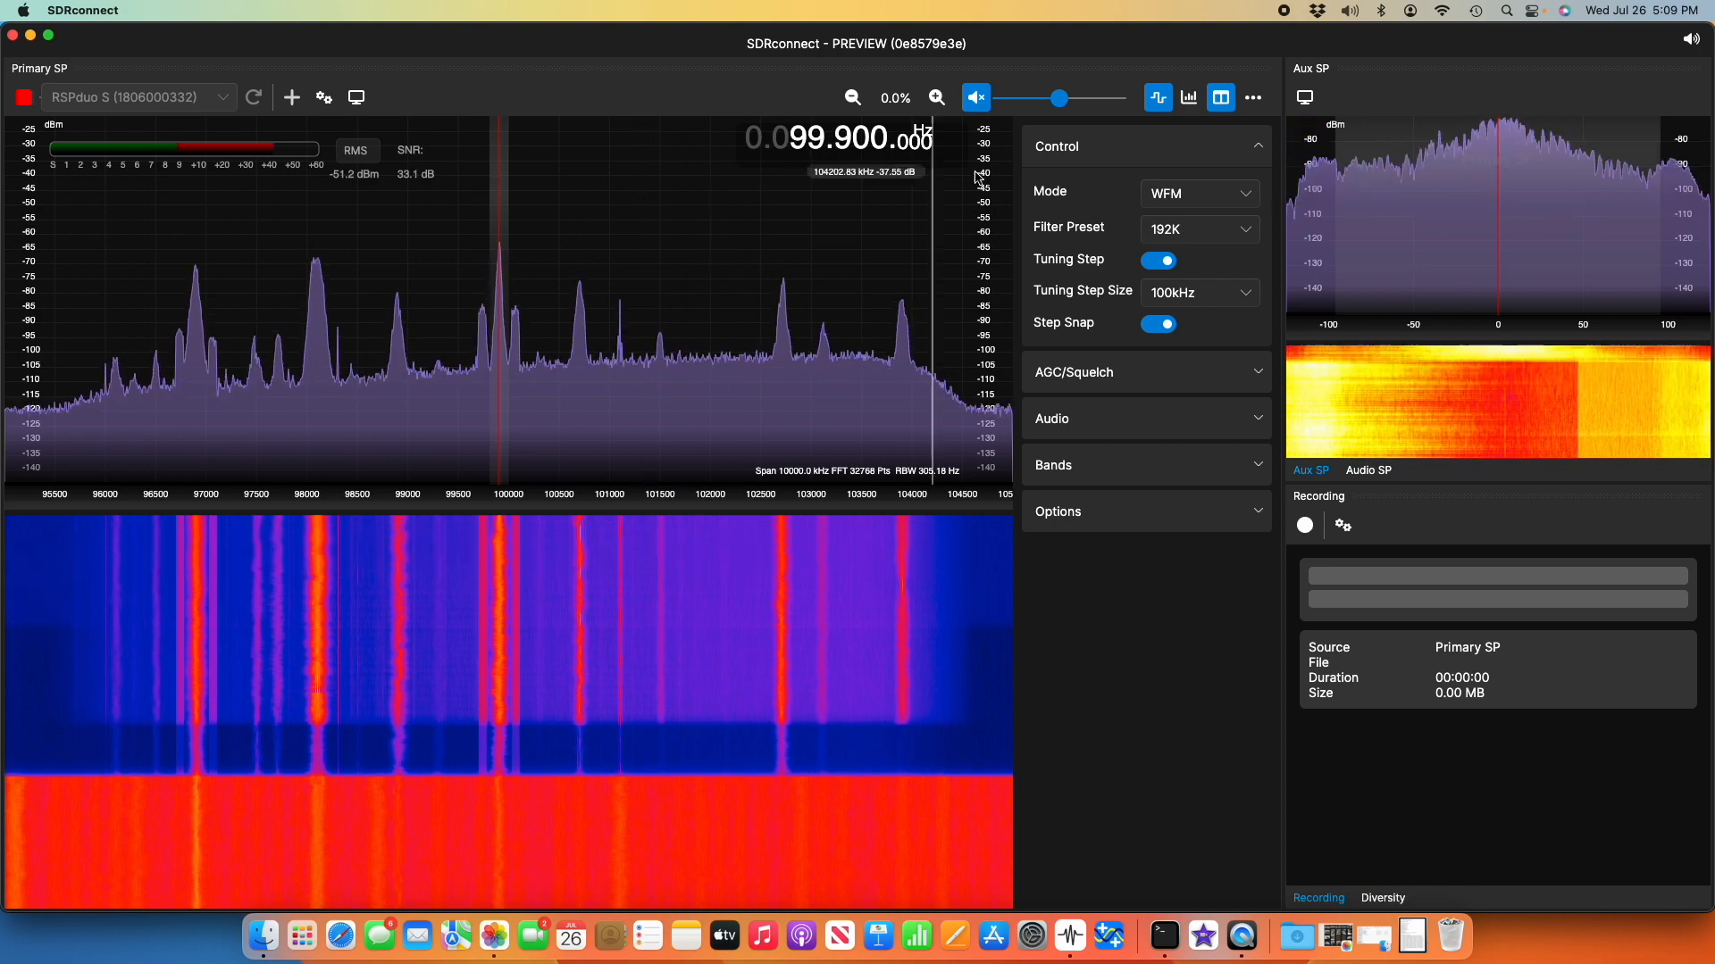
{"action": "left_click", "coordinate": [977, 107]}
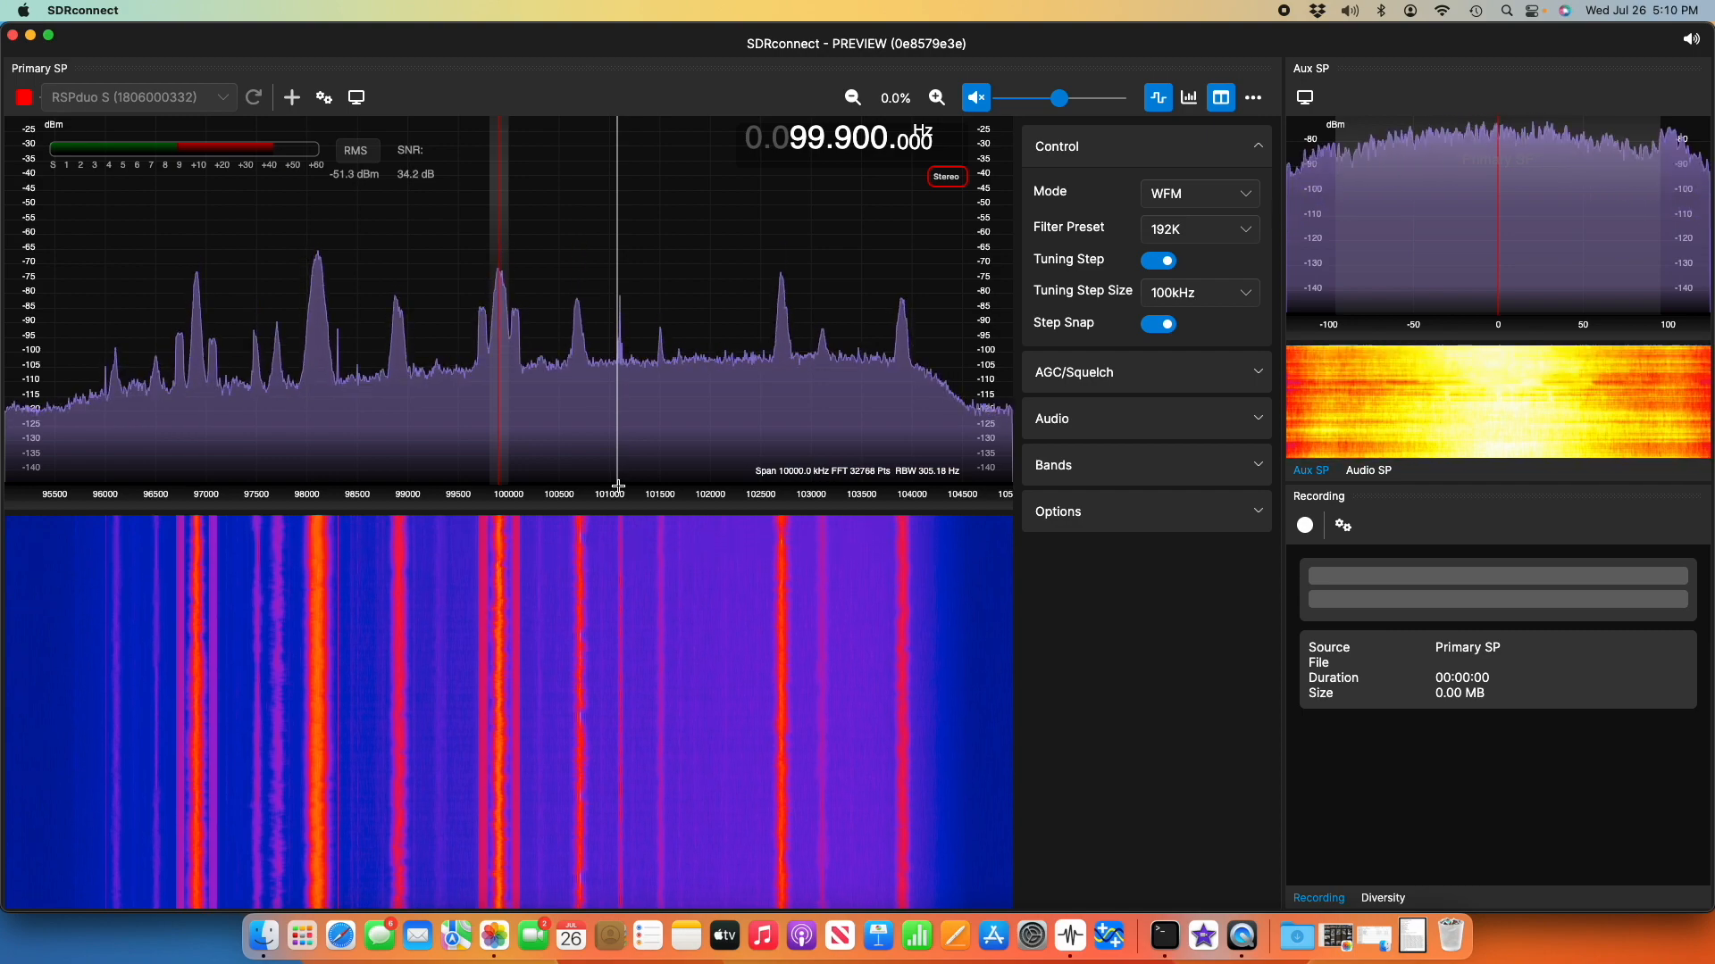
- Enable Diversity on the primary receiver and lower its RF gain to a system gain of 43.5 dB
{"action": "left_click", "coordinate": [323, 99]}
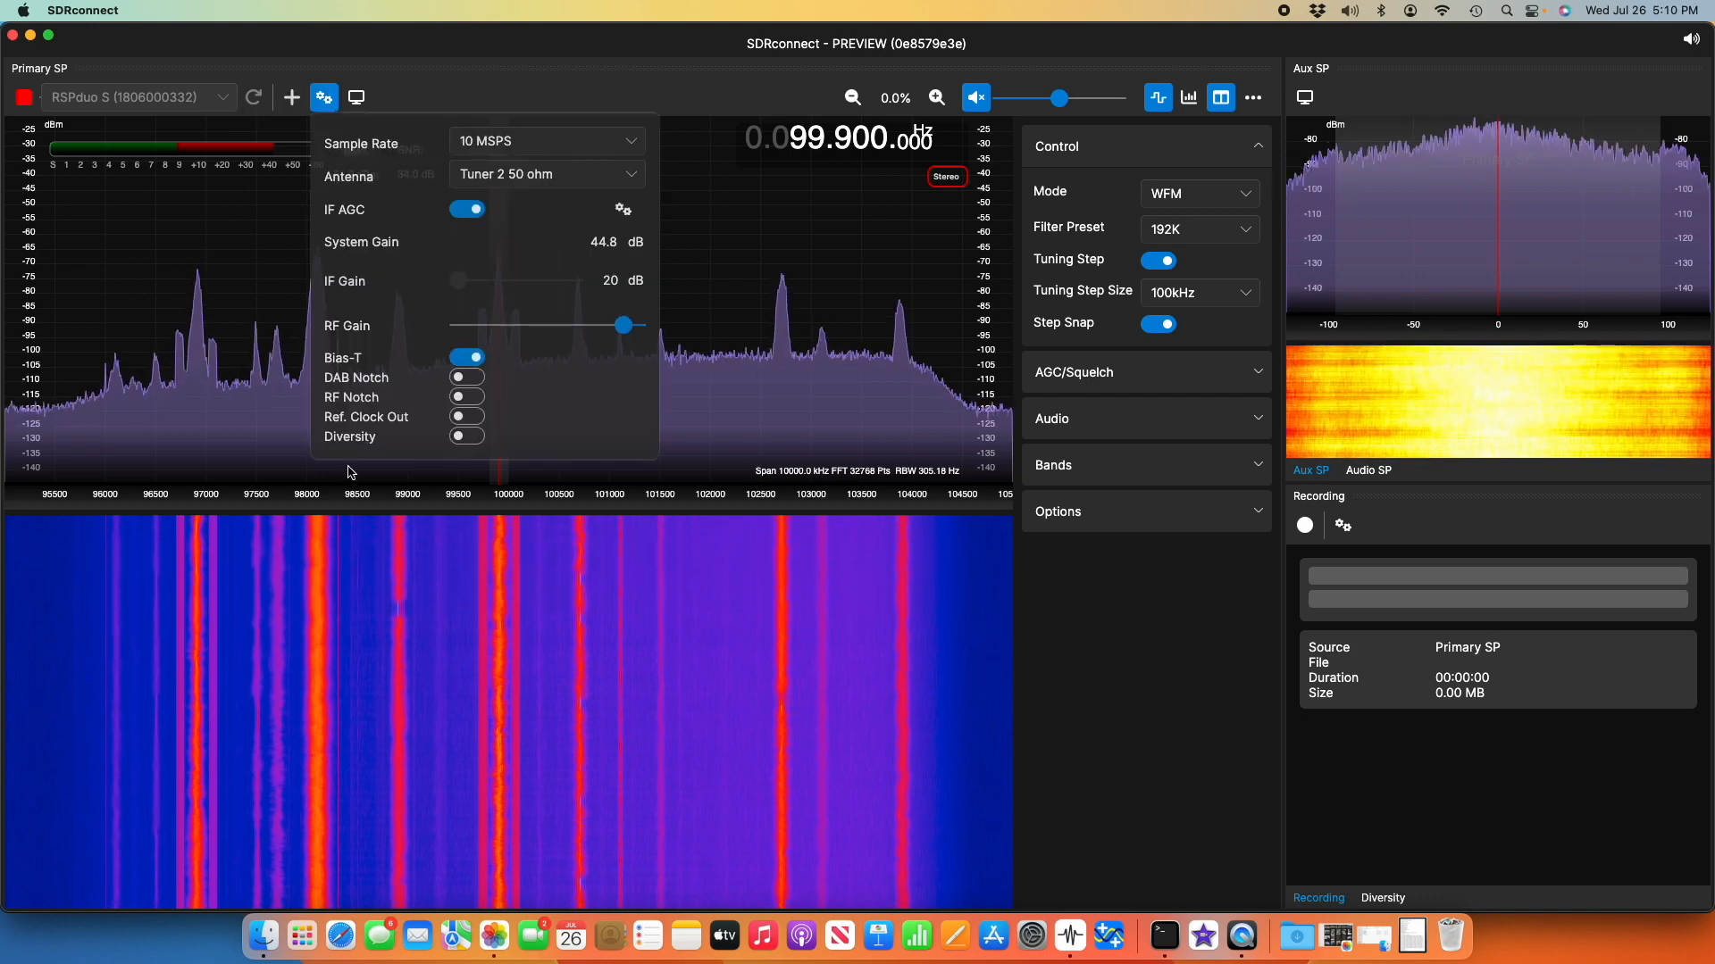
{"action": "left_click", "coordinate": [467, 437]}
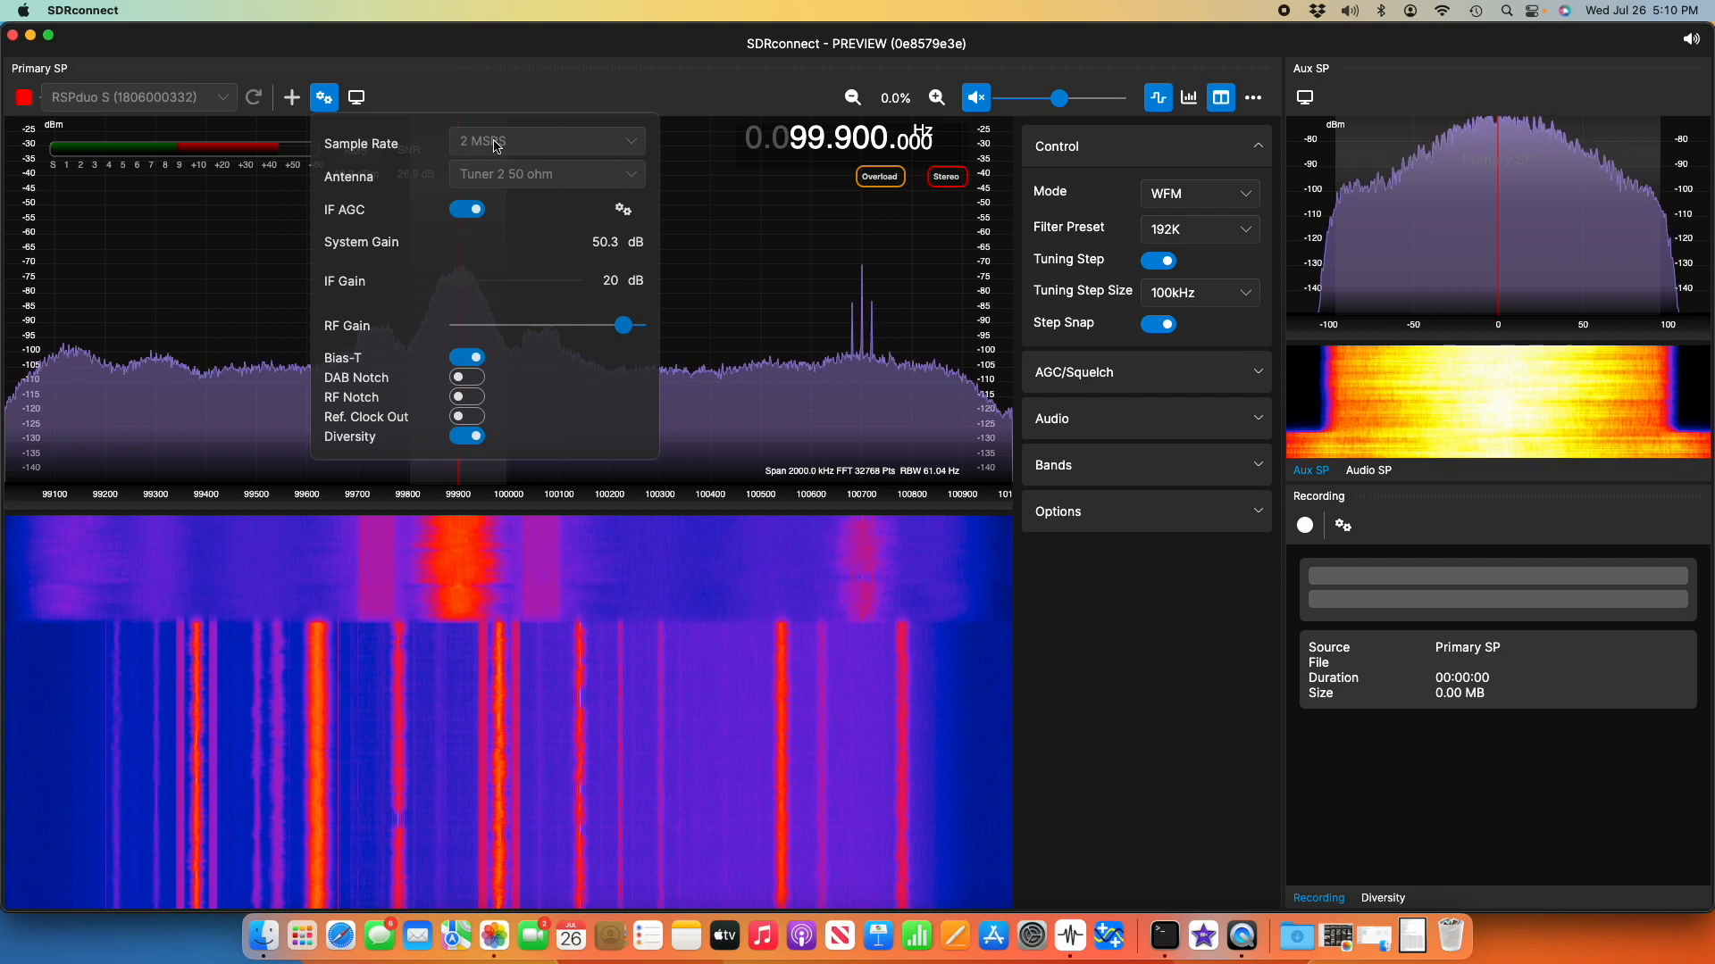
{"action": "left_click", "coordinate": [325, 99]}
{"action": "left_click", "coordinate": [325, 98]}
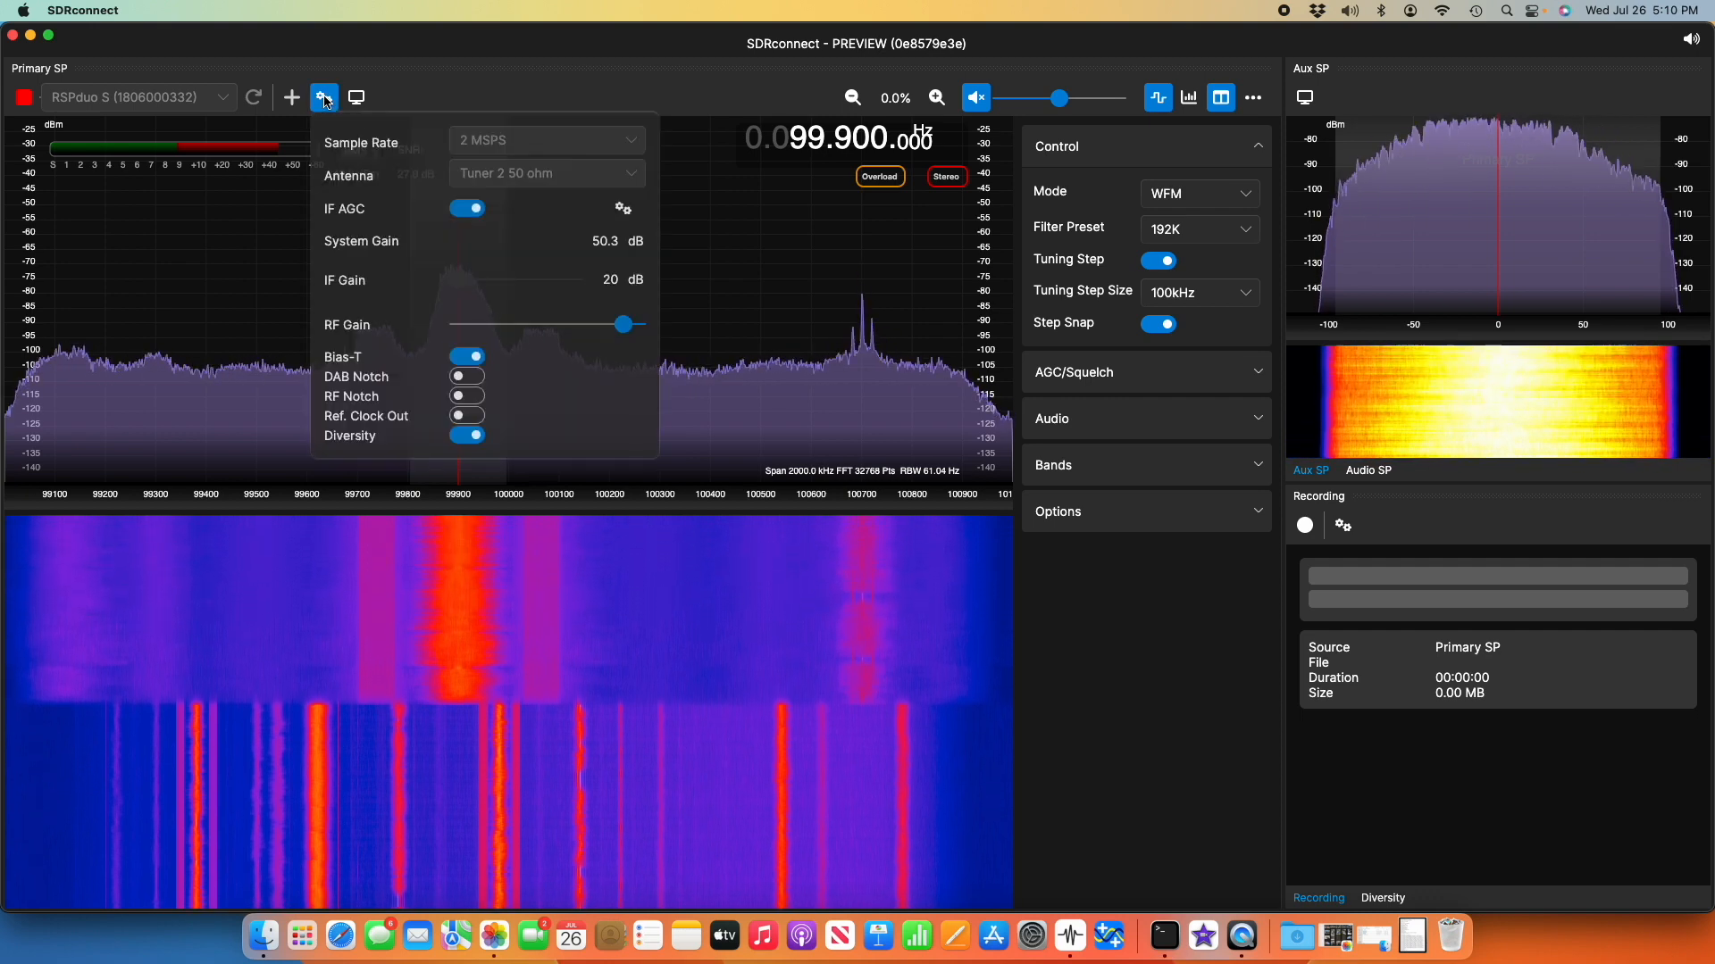
{"action": "left_click_drag", "start_coordinate": [622, 327], "coordinate": [604, 332]}
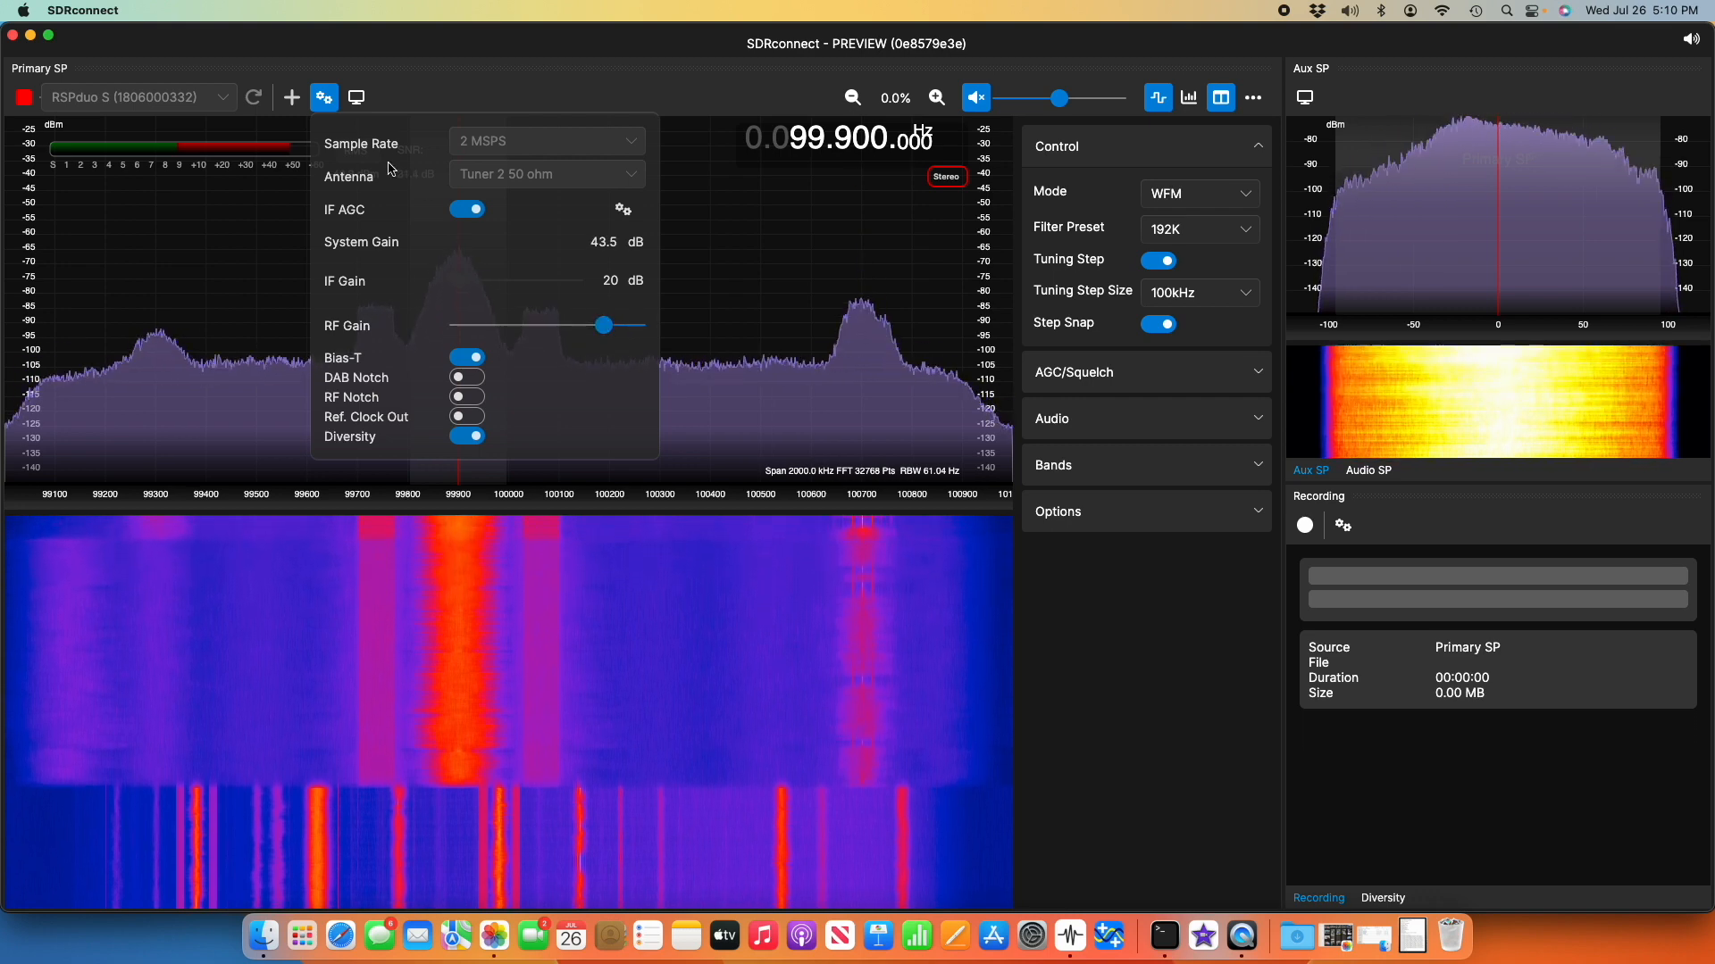
{"action": "left_click", "coordinate": [325, 98]}
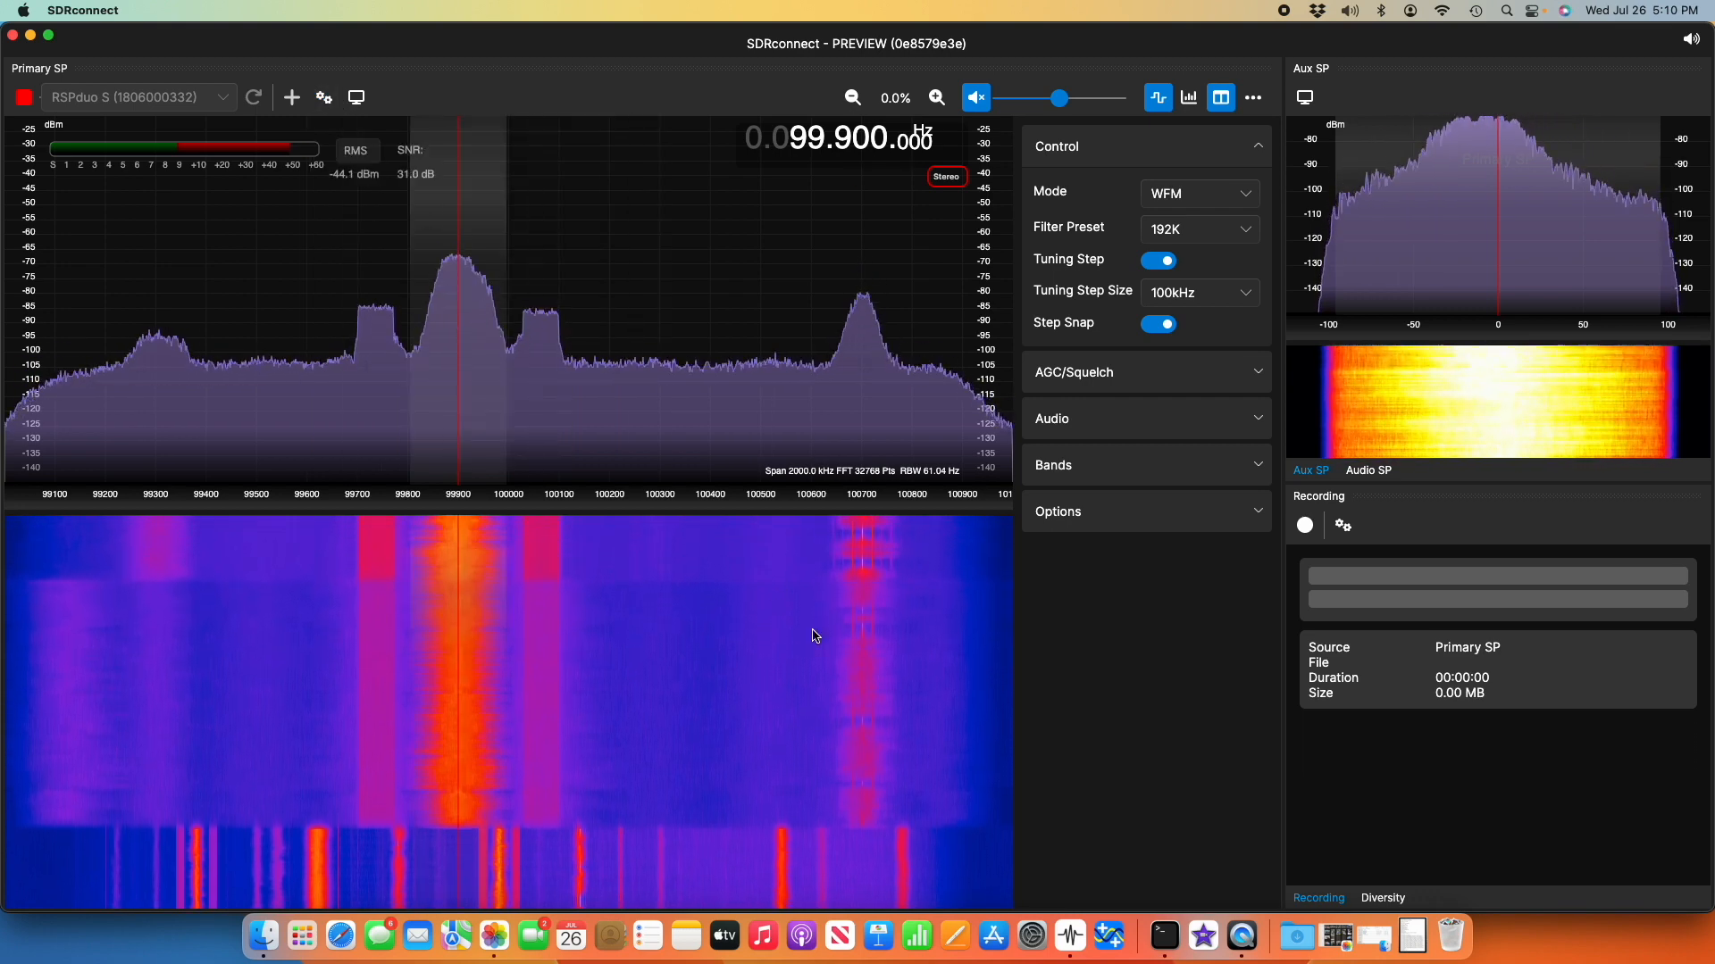
- Try different diversity vector positions on the polar plot, settling on an amplitude of about 1.68 and a phase of about 145.5
{"action": "left_click", "coordinate": [1381, 899]}
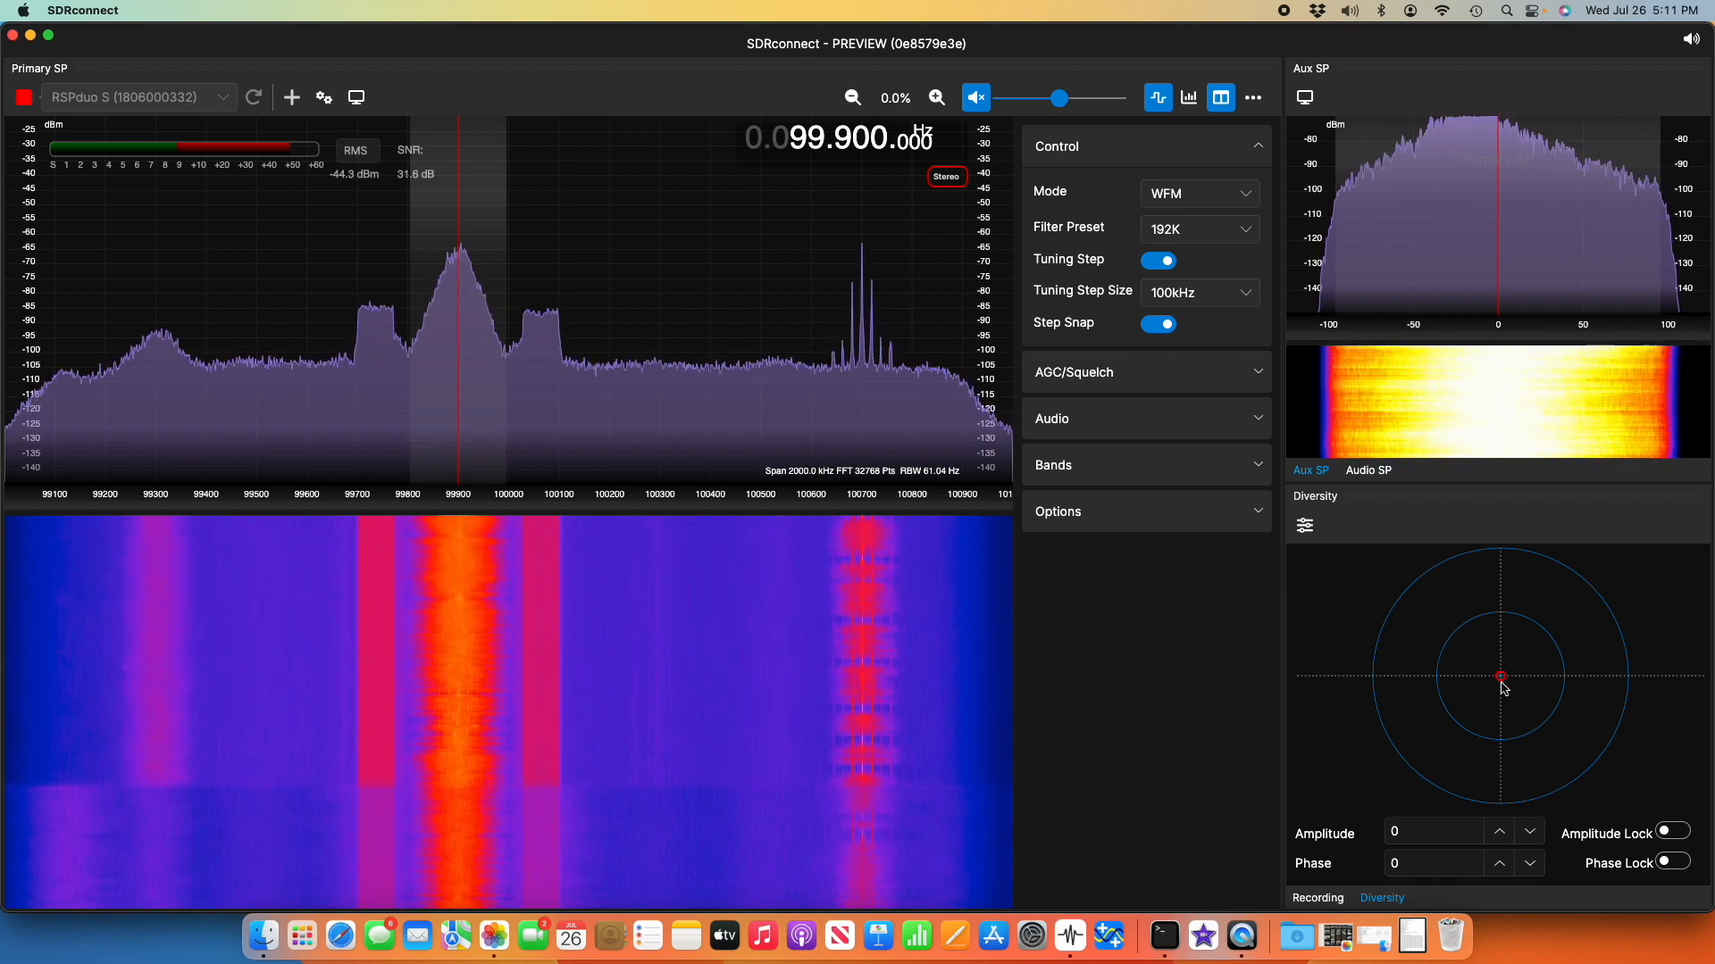
{"action": "mouse_move", "coordinate": [1502, 681]}
{"action": "left_mouse_down"}
{"action": "mouse_move", "coordinate": [1471, 614]}
{"action": "mouse_move", "coordinate": [1432, 614]}
{"action": "mouse_move", "coordinate": [1430, 714]}
{"action": "mouse_move", "coordinate": [1572, 692]}
{"action": "mouse_move", "coordinate": [1435, 572]}
{"action": "mouse_move", "coordinate": [1461, 614]}
{"action": "mouse_move", "coordinate": [1484, 590]}
{"action": "mouse_move", "coordinate": [1575, 596]}
{"action": "left_mouse_up"}
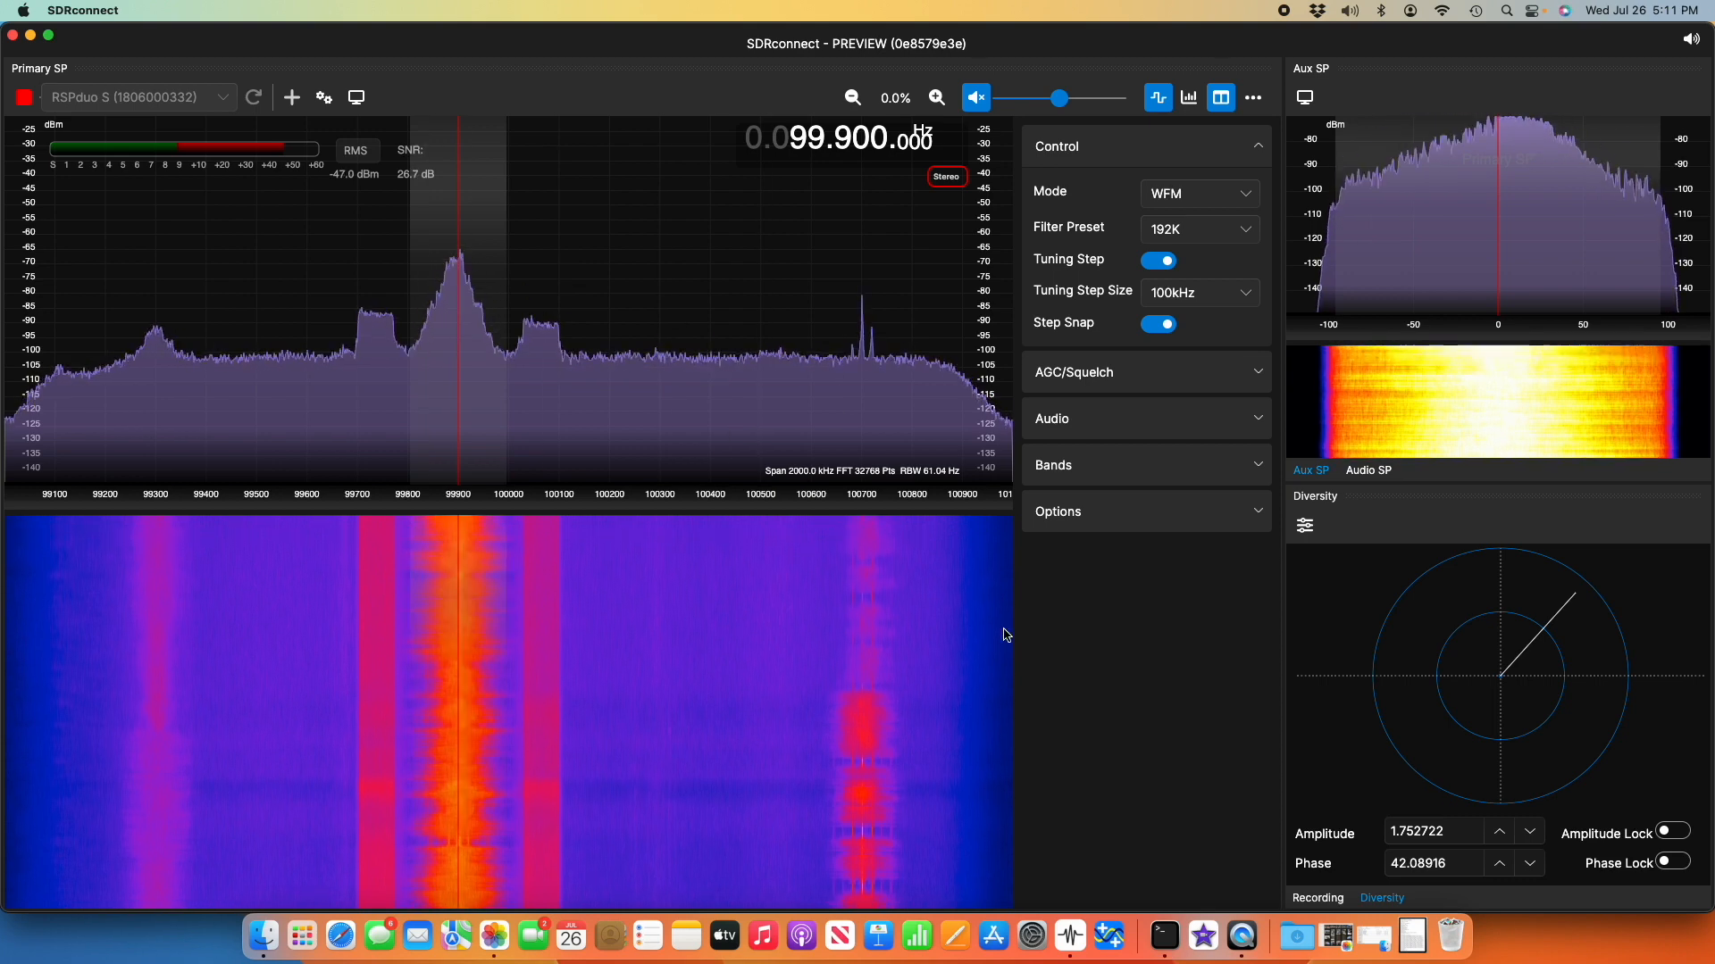
{"action": "mouse_move", "coordinate": [1577, 601]}
{"action": "left_mouse_down"}
{"action": "mouse_move", "coordinate": [1598, 698]}
{"action": "mouse_move", "coordinate": [1558, 715]}
{"action": "mouse_move", "coordinate": [1589, 585]}
{"action": "left_mouse_up"}
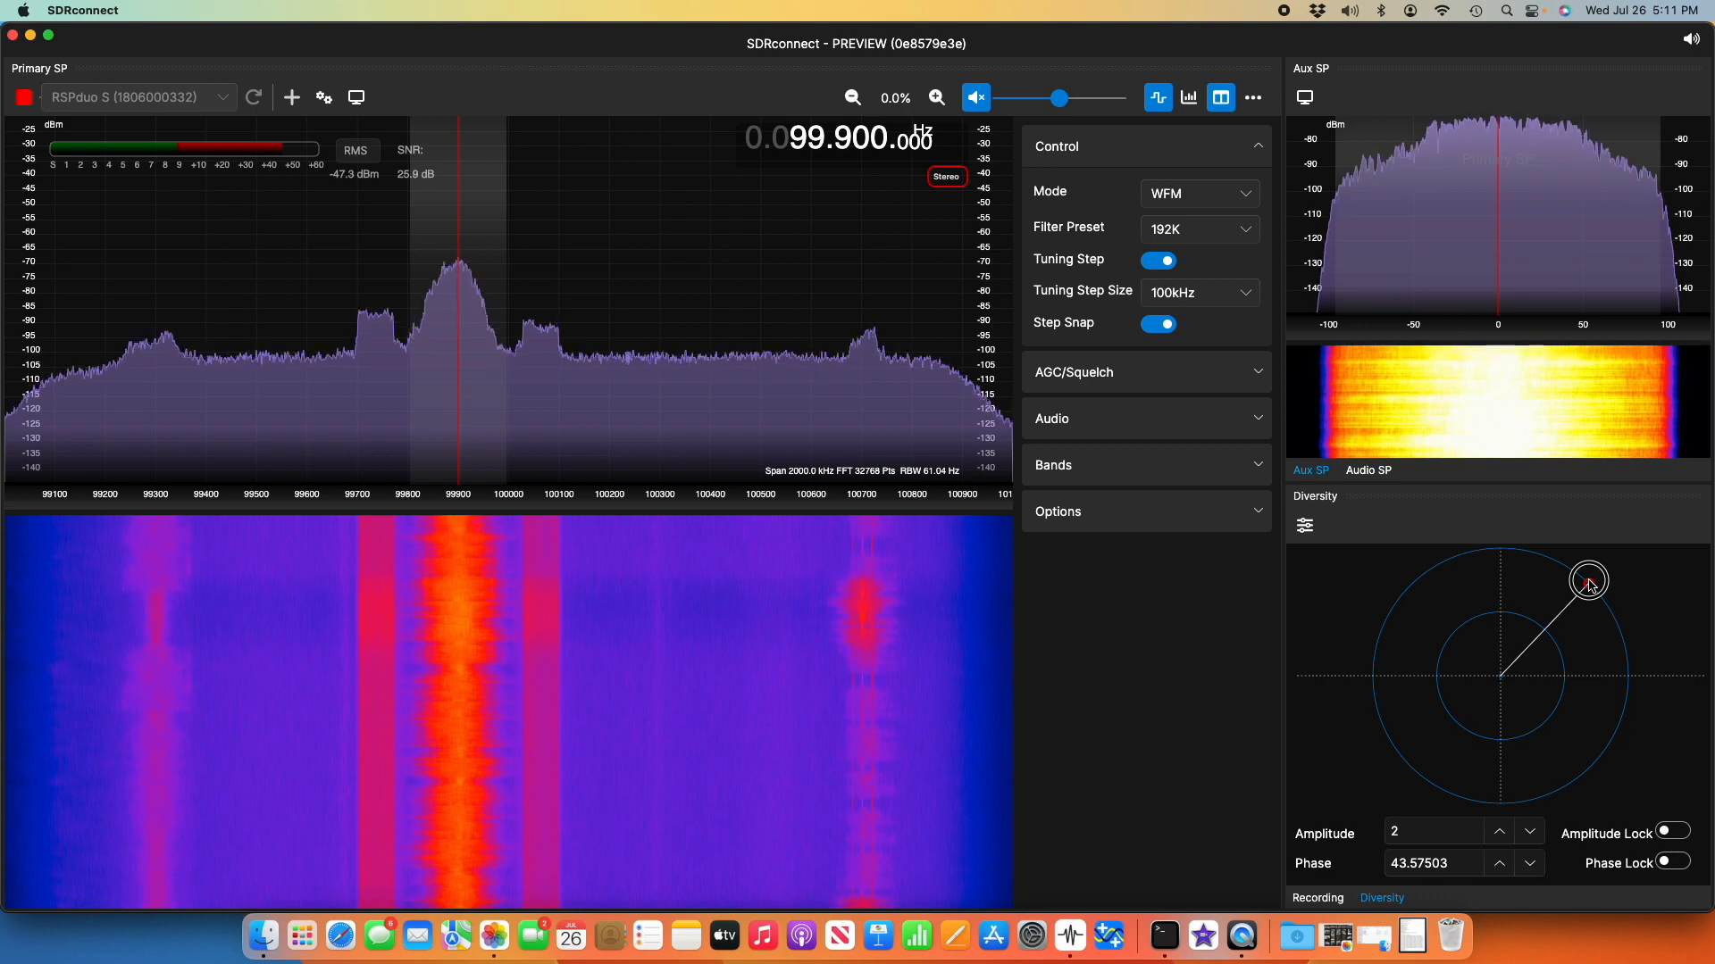
{"action": "left_click_drag", "start_coordinate": [1589, 585], "coordinate": [1412, 587]}
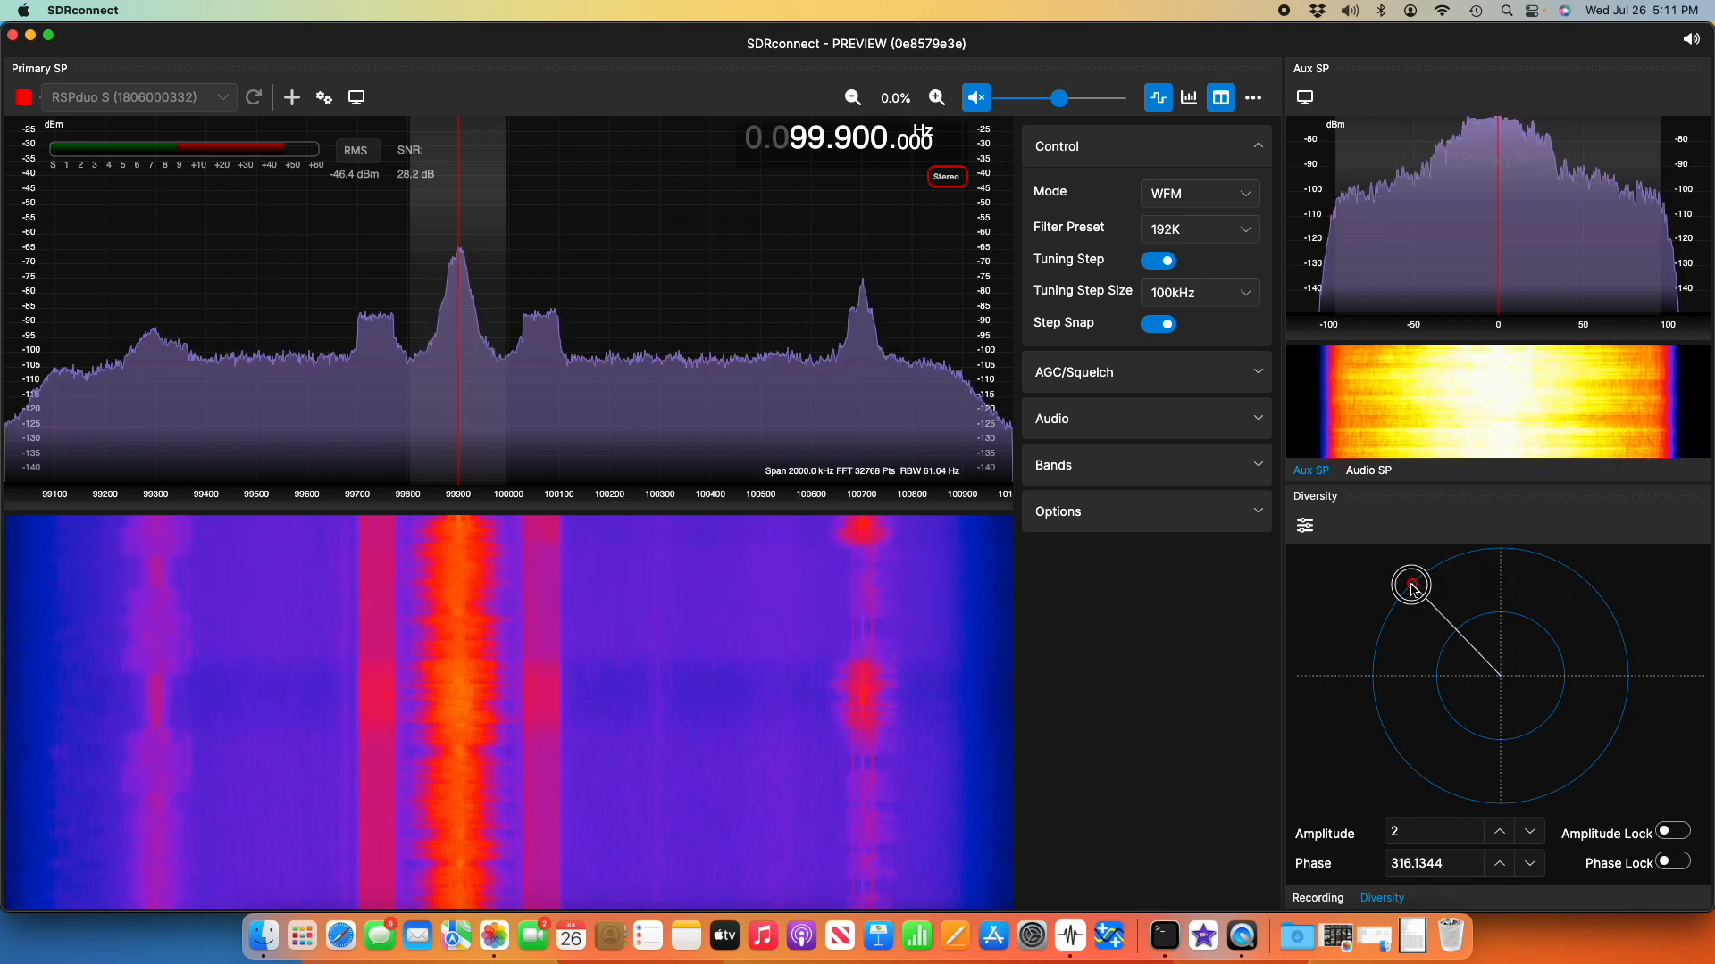
{"action": "left_click_drag", "start_coordinate": [1412, 587], "coordinate": [1551, 761]}
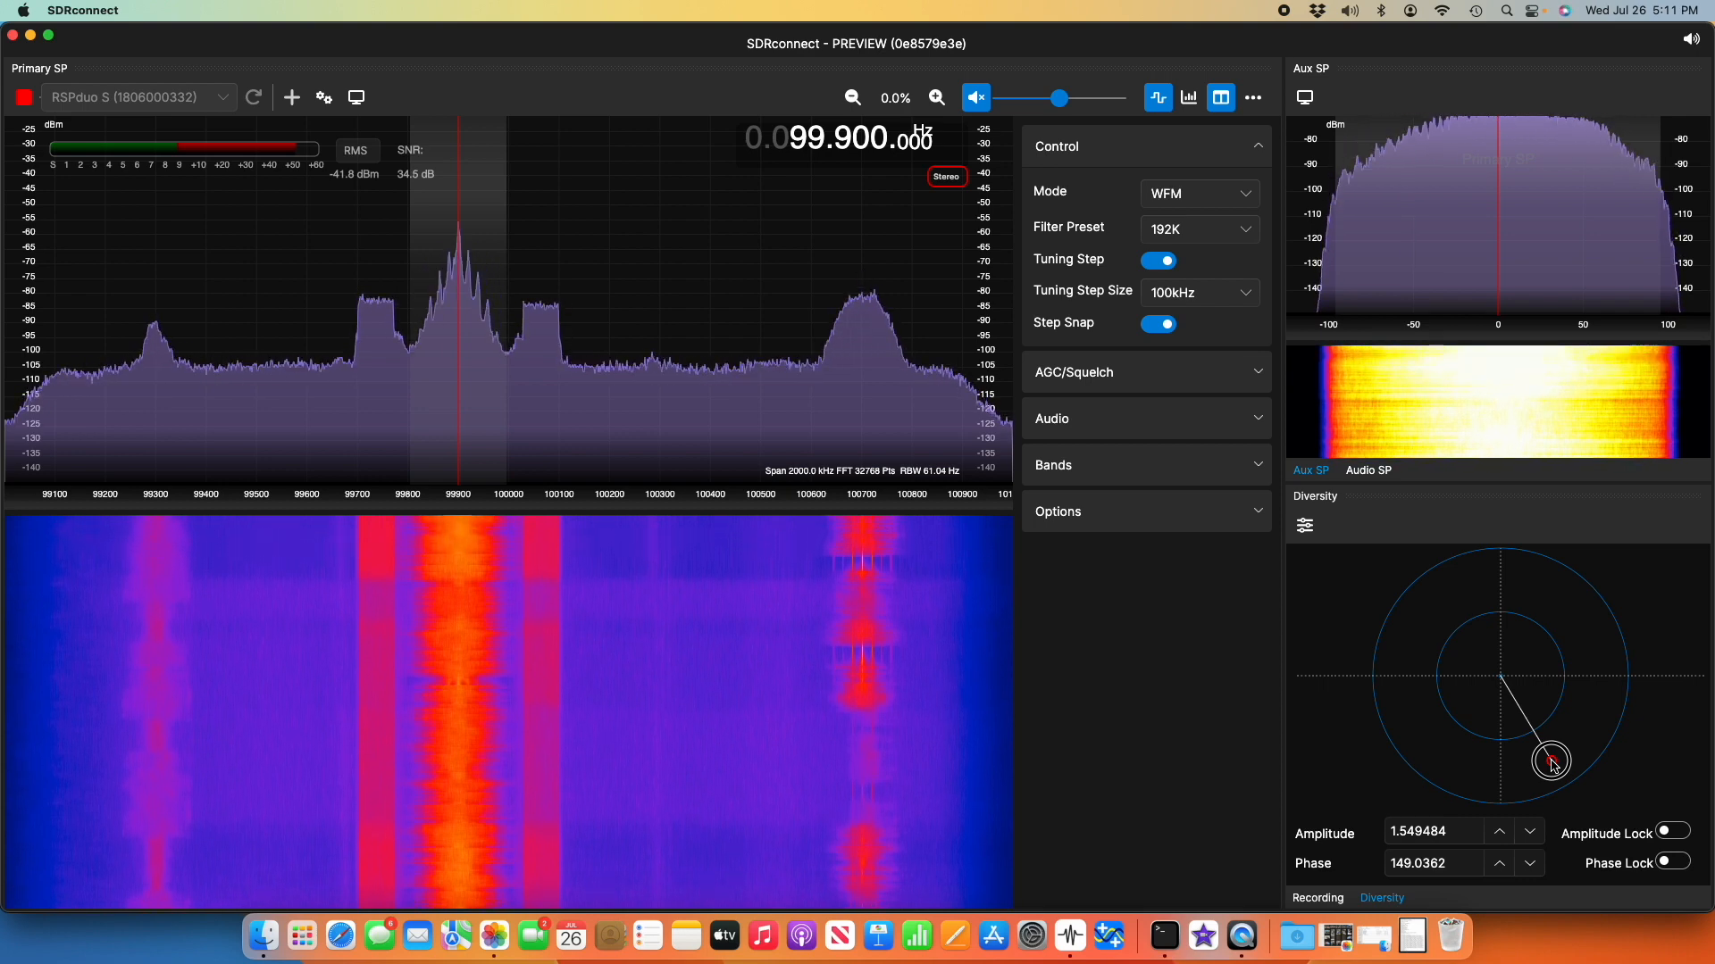
{"action": "mouse_move", "coordinate": [1551, 763]}
{"action": "left_mouse_down"}
{"action": "mouse_move", "coordinate": [1544, 743]}
{"action": "mouse_move", "coordinate": [1561, 768]}
{"action": "left_mouse_up"}
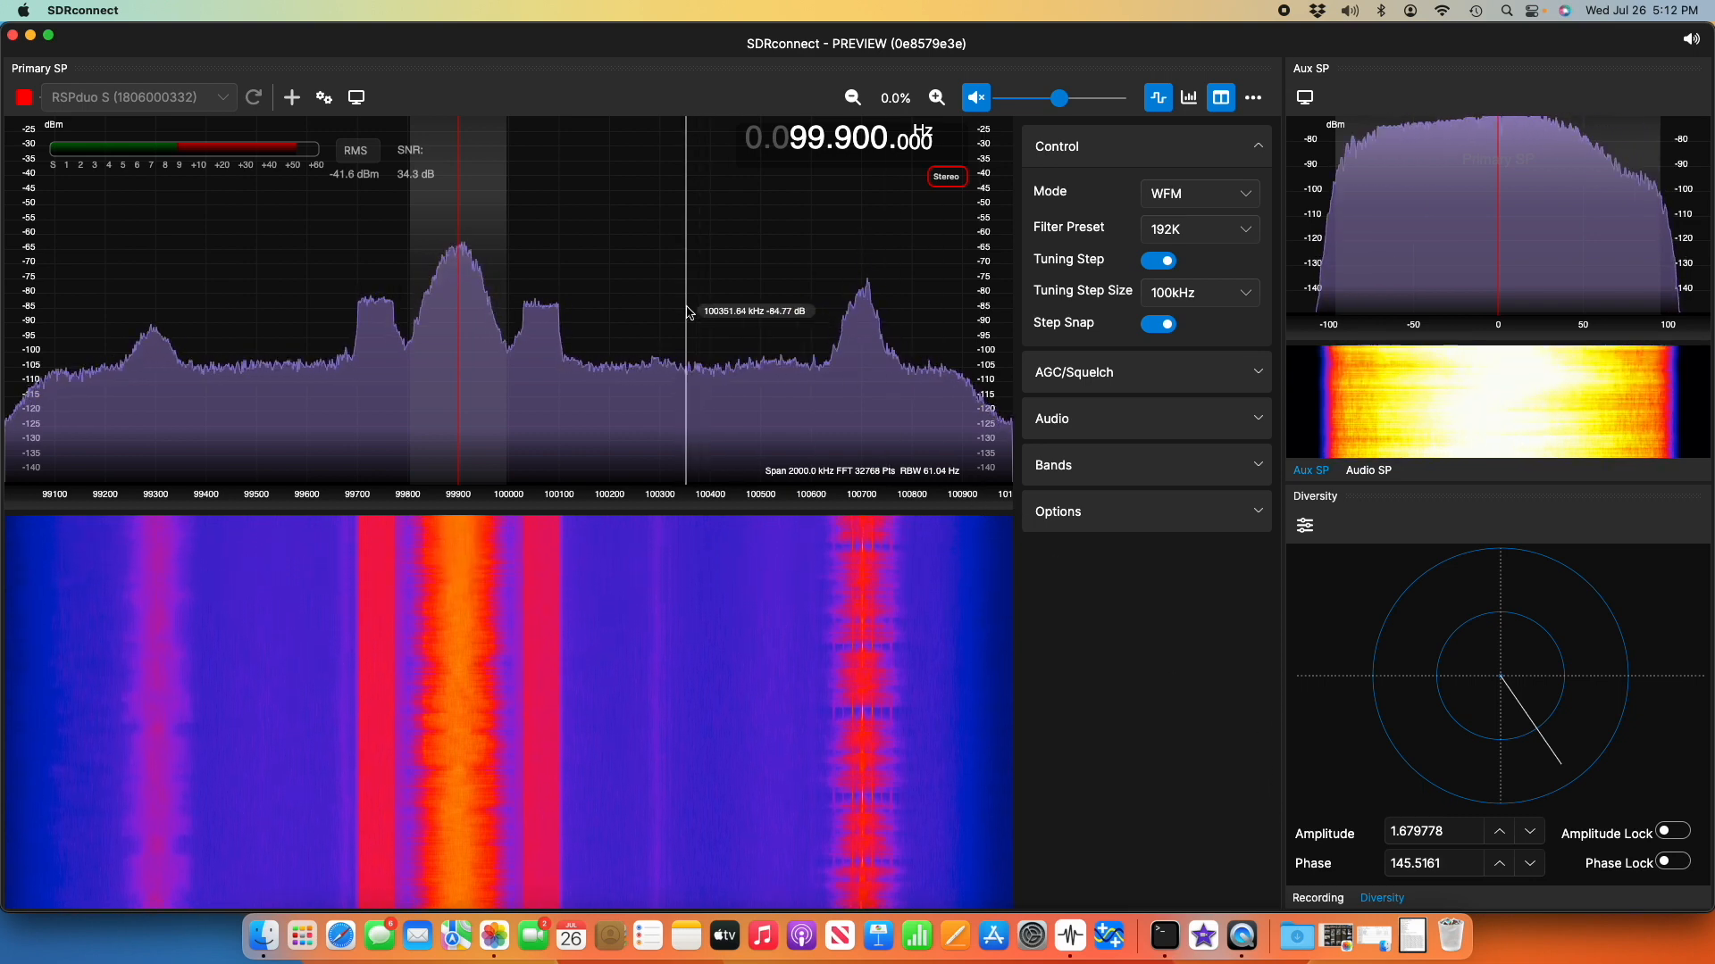
- Stop the stream and select the RSPduo D entry as the device
{"action": "left_click", "coordinate": [25, 98]}
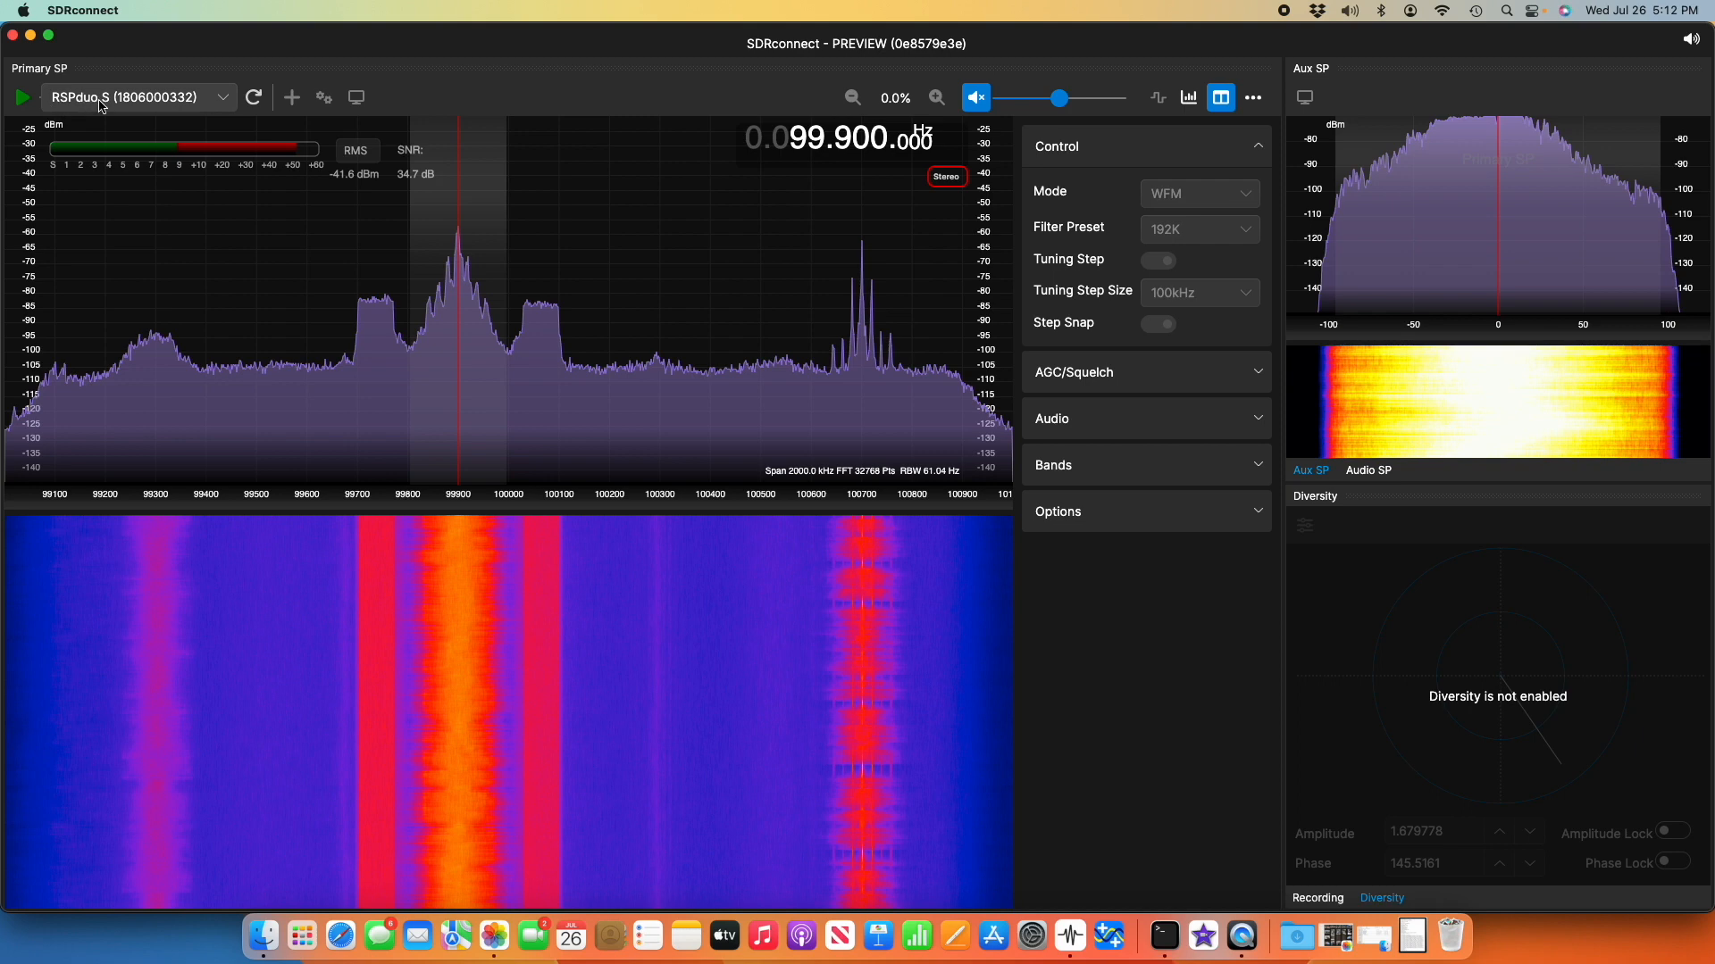
{"action": "left_click", "coordinate": [225, 105]}
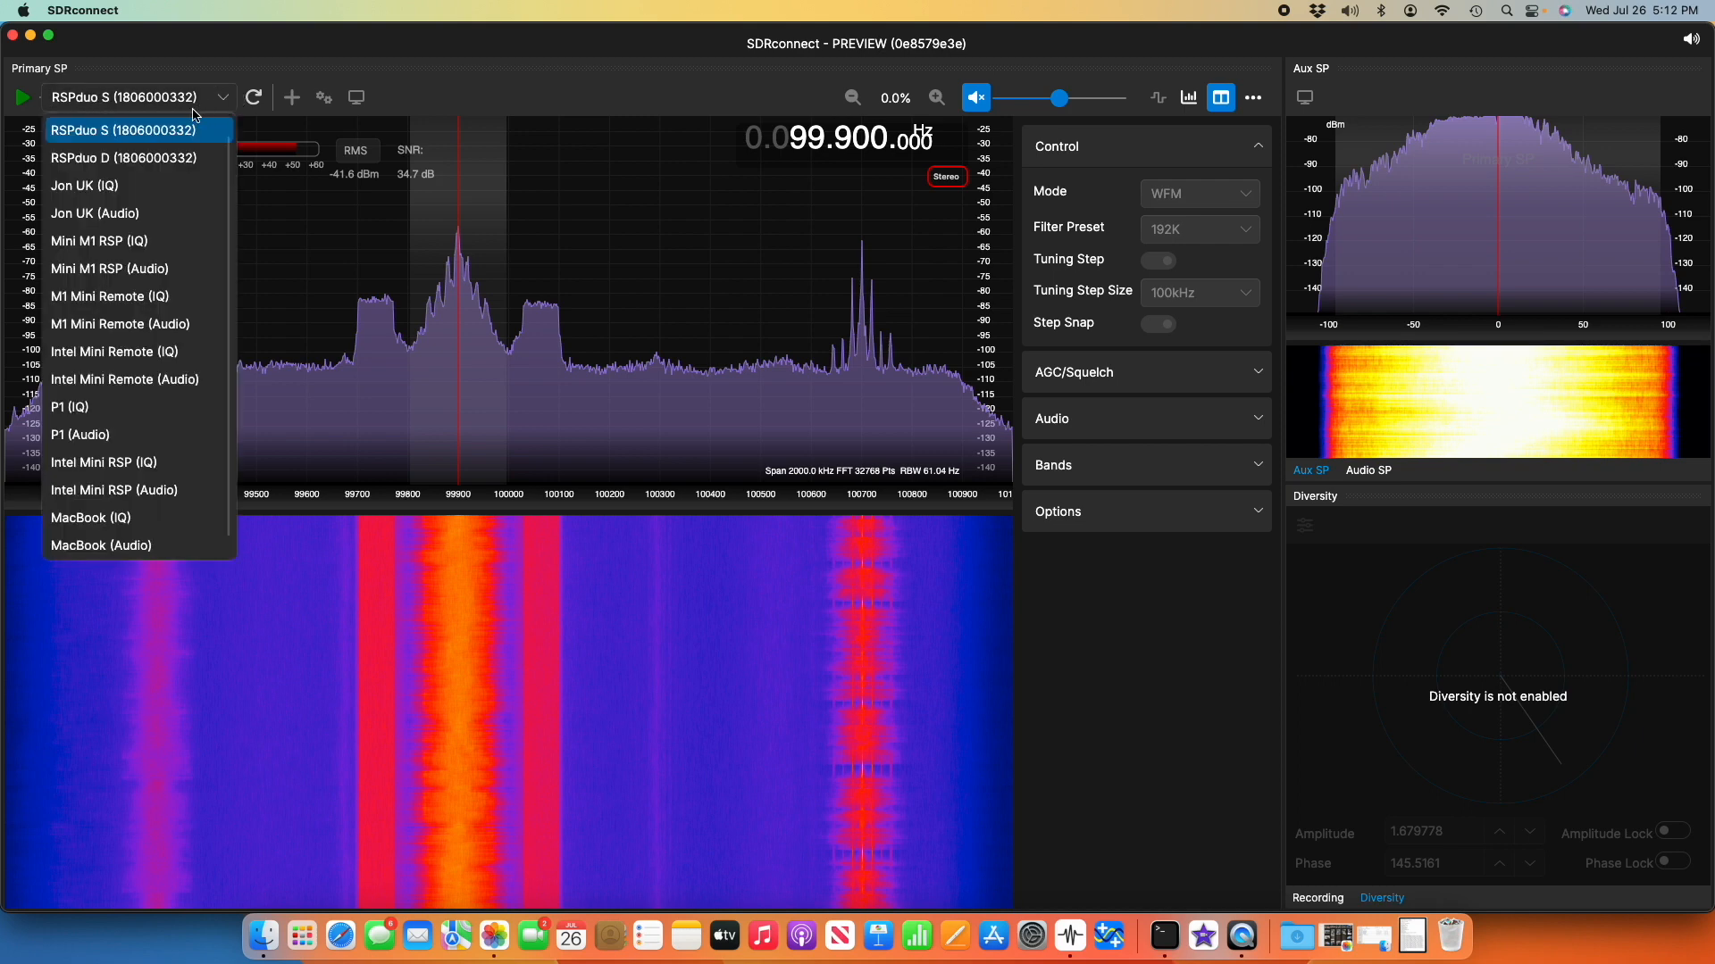
{"action": "left_click", "coordinate": [138, 160]}
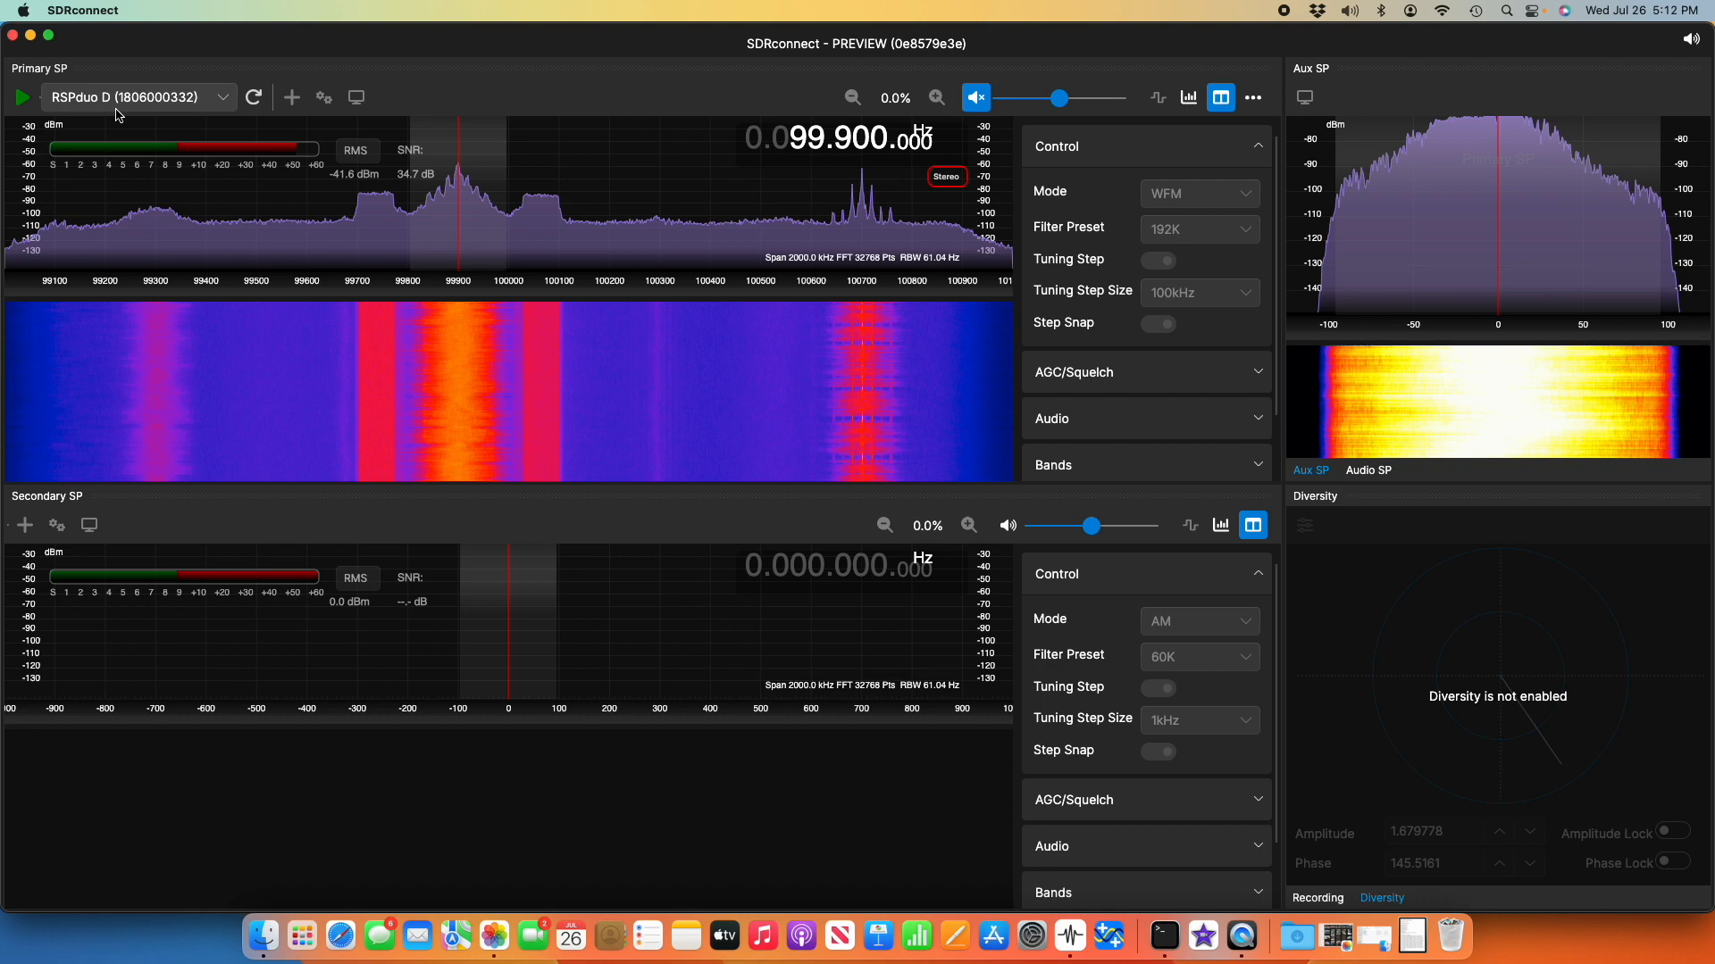
- Start streaming from the RSPduo D device and mute the secondary receiver's audio
{"action": "left_click", "coordinate": [24, 100]}
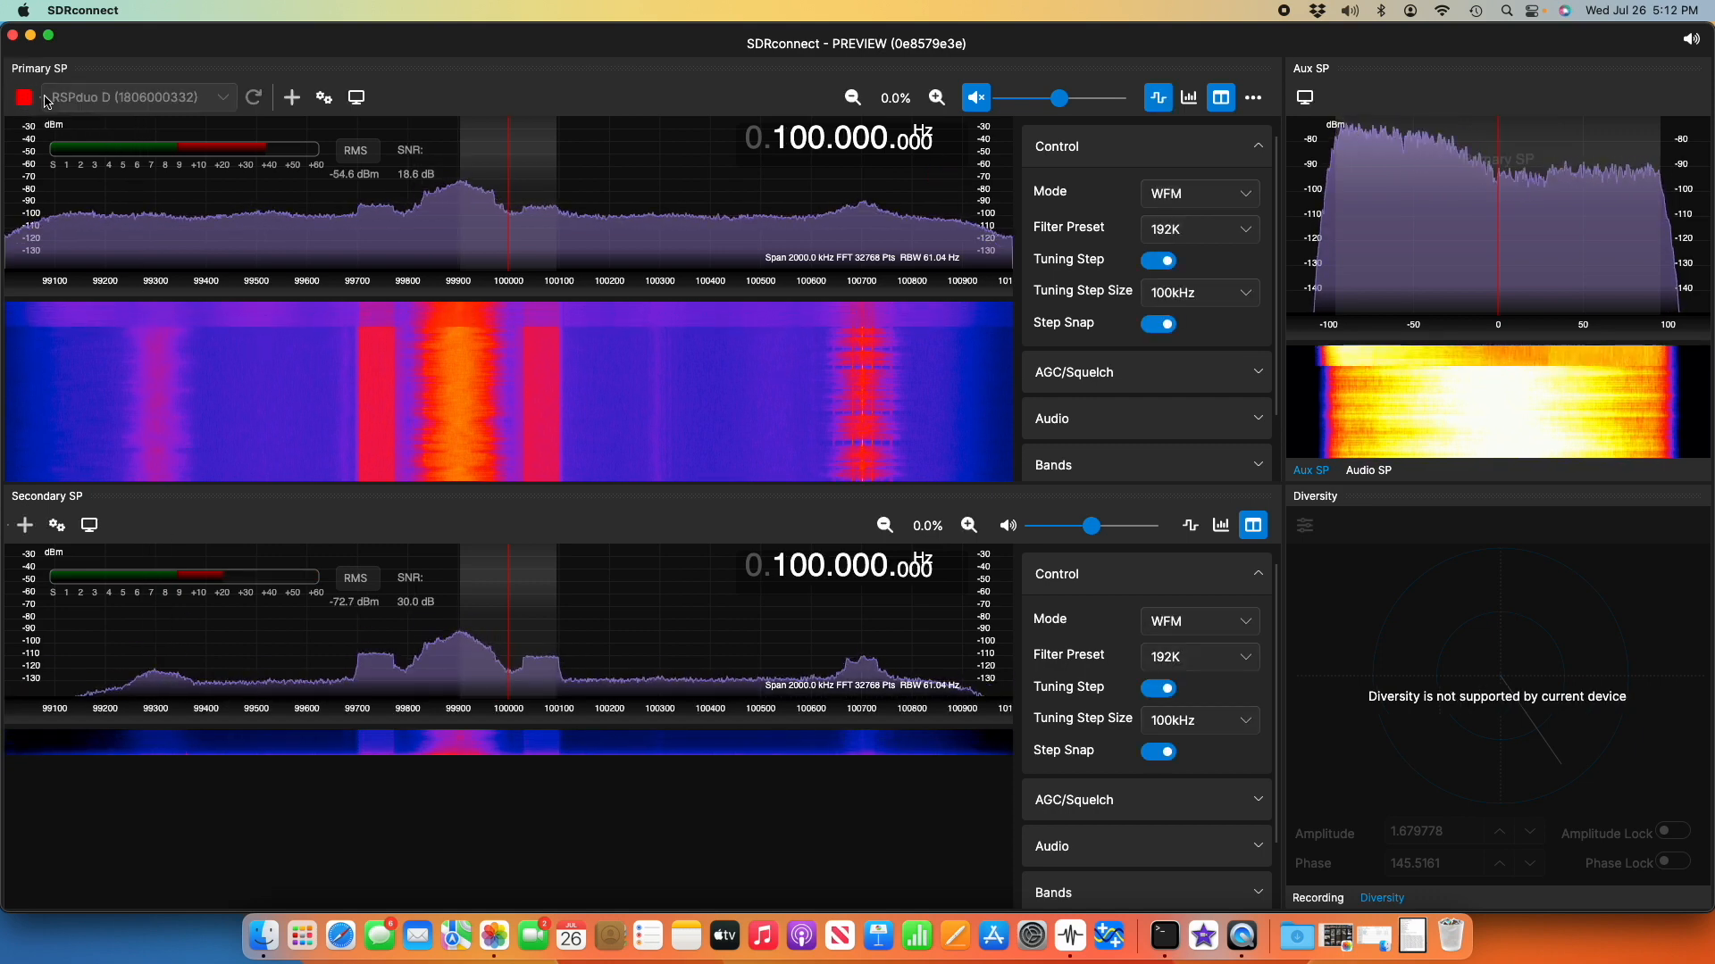
{"action": "left_click", "coordinate": [1006, 527]}
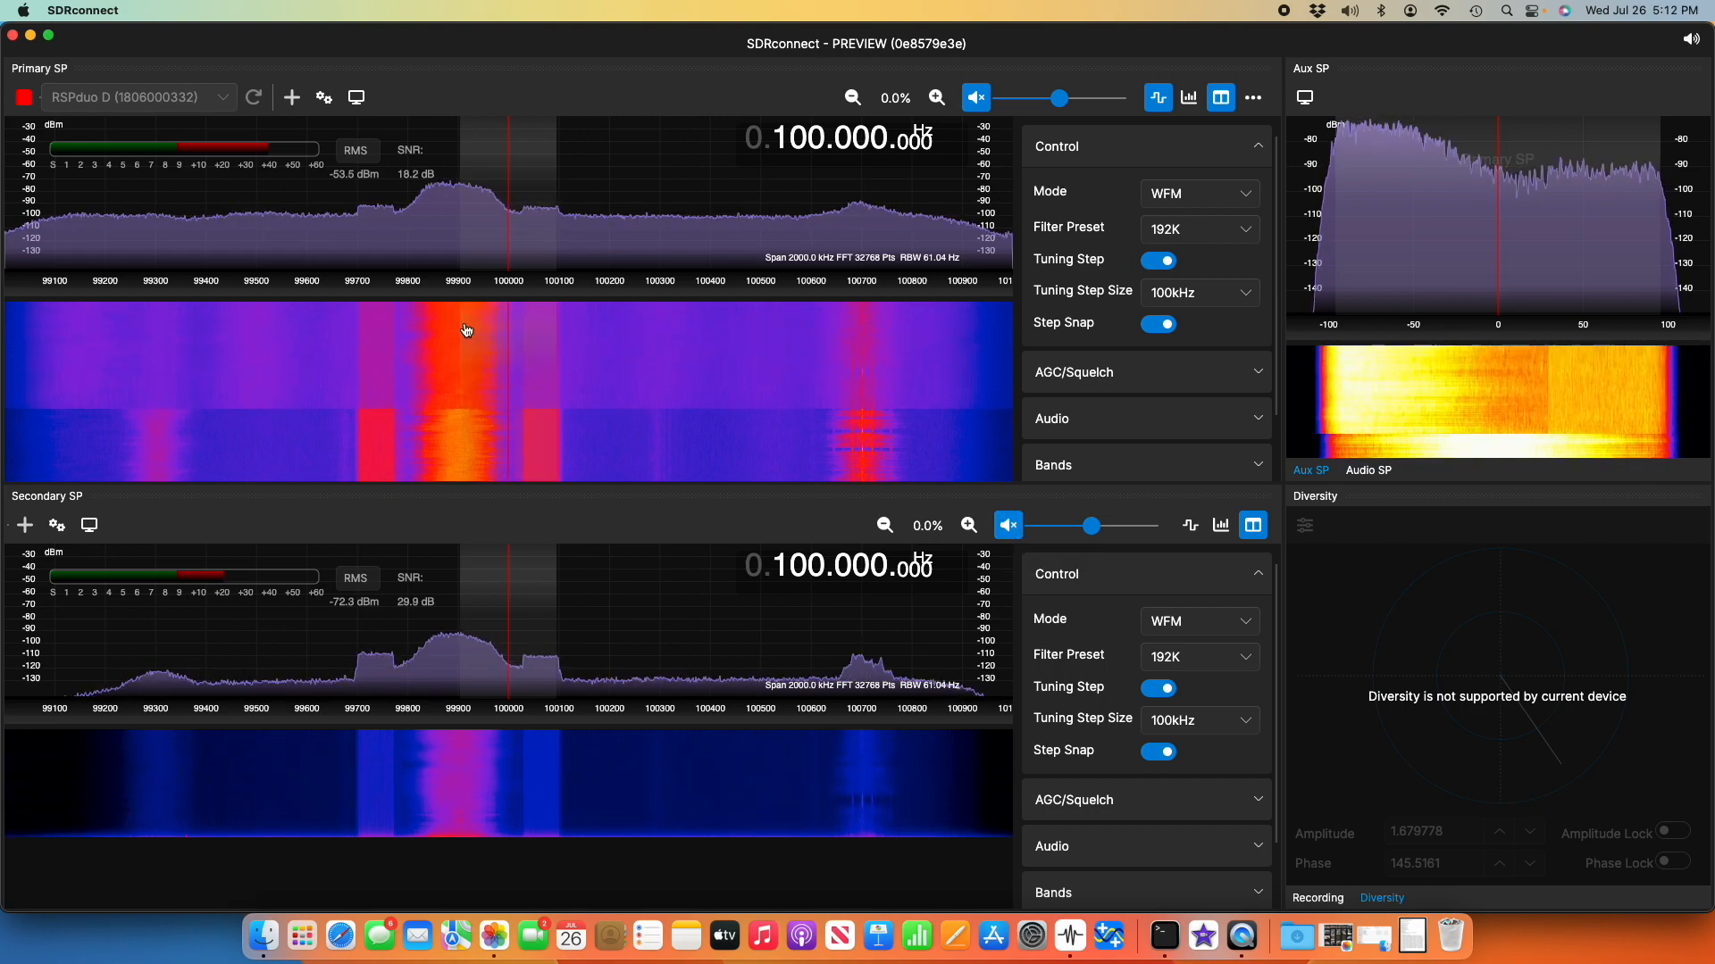
- Examine the primary and secondary receivers' tuner settings, including the primary's available sample rates and antenna setting
{"action": "left_click", "coordinate": [325, 100]}
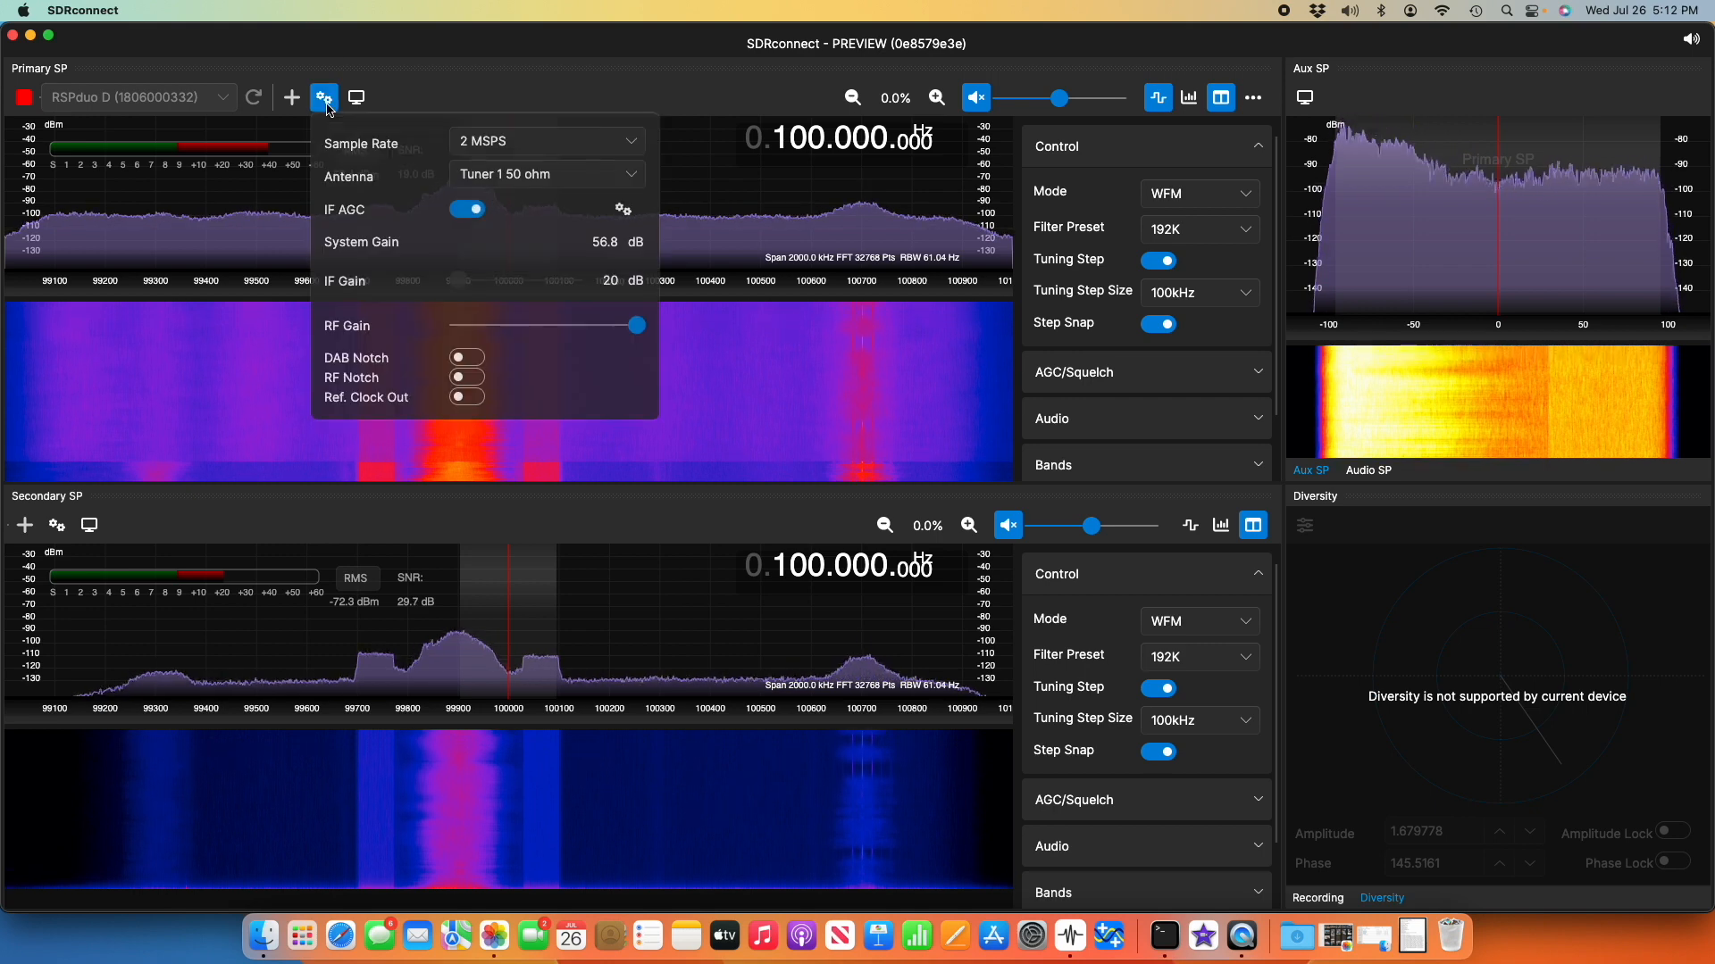
{"action": "left_click", "coordinate": [608, 184]}
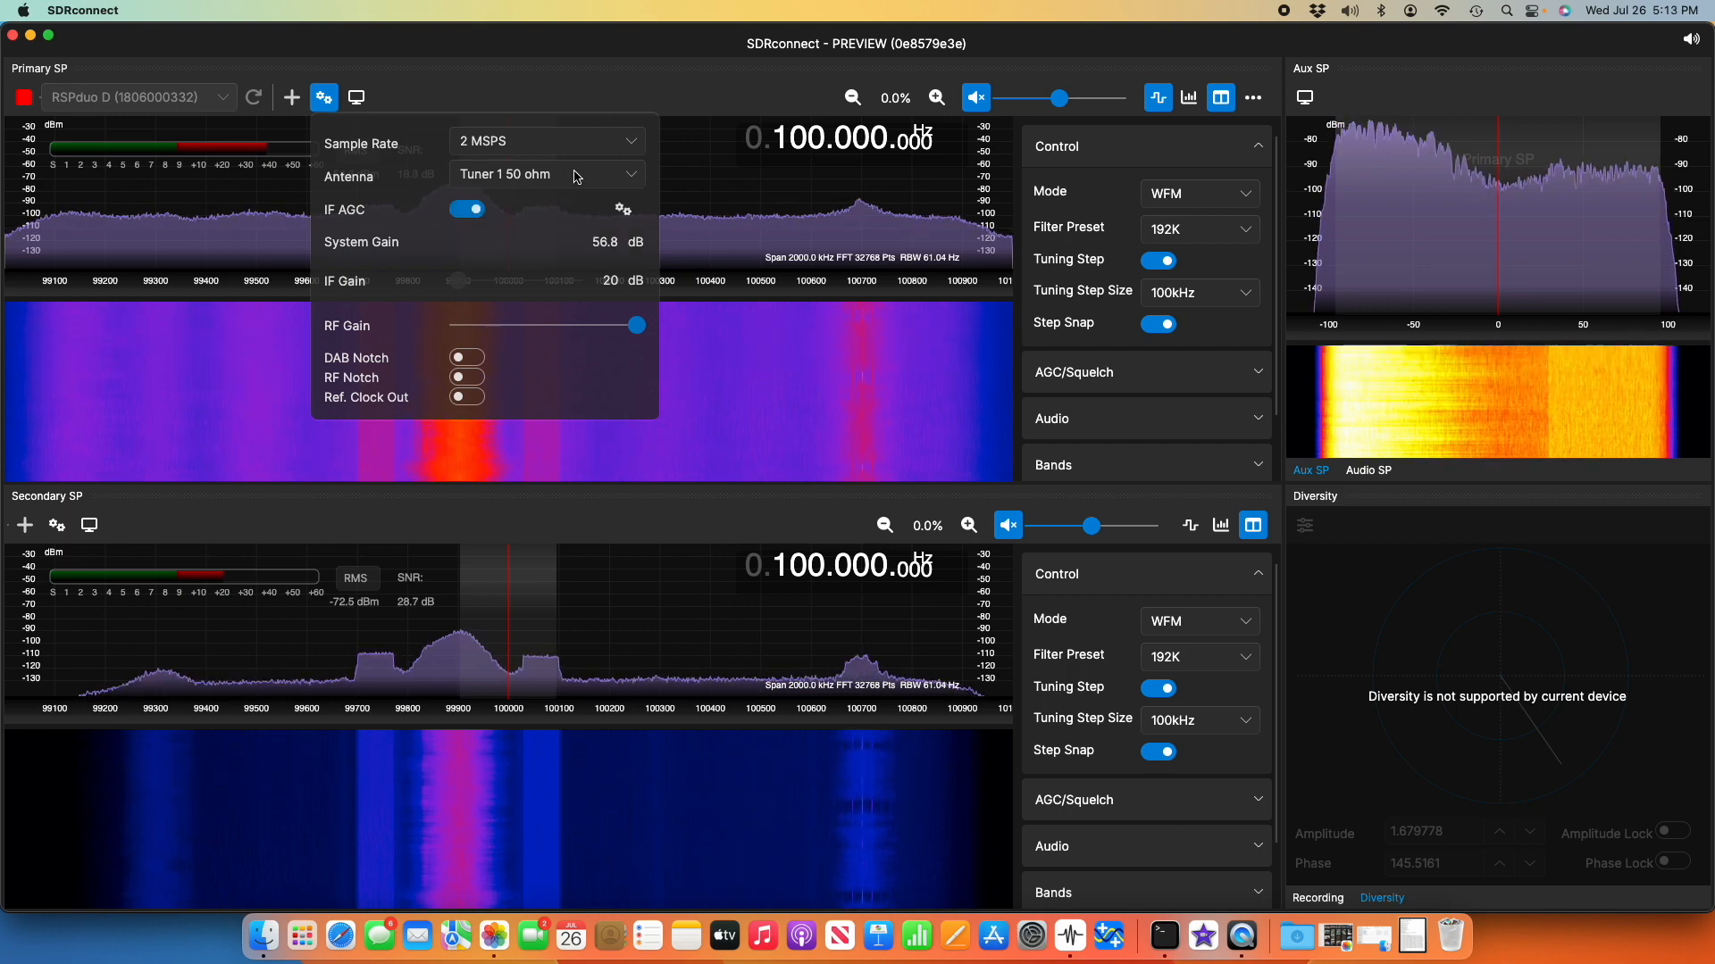
{"action": "left_click", "coordinate": [57, 530]}
{"action": "left_click", "coordinate": [55, 528]}
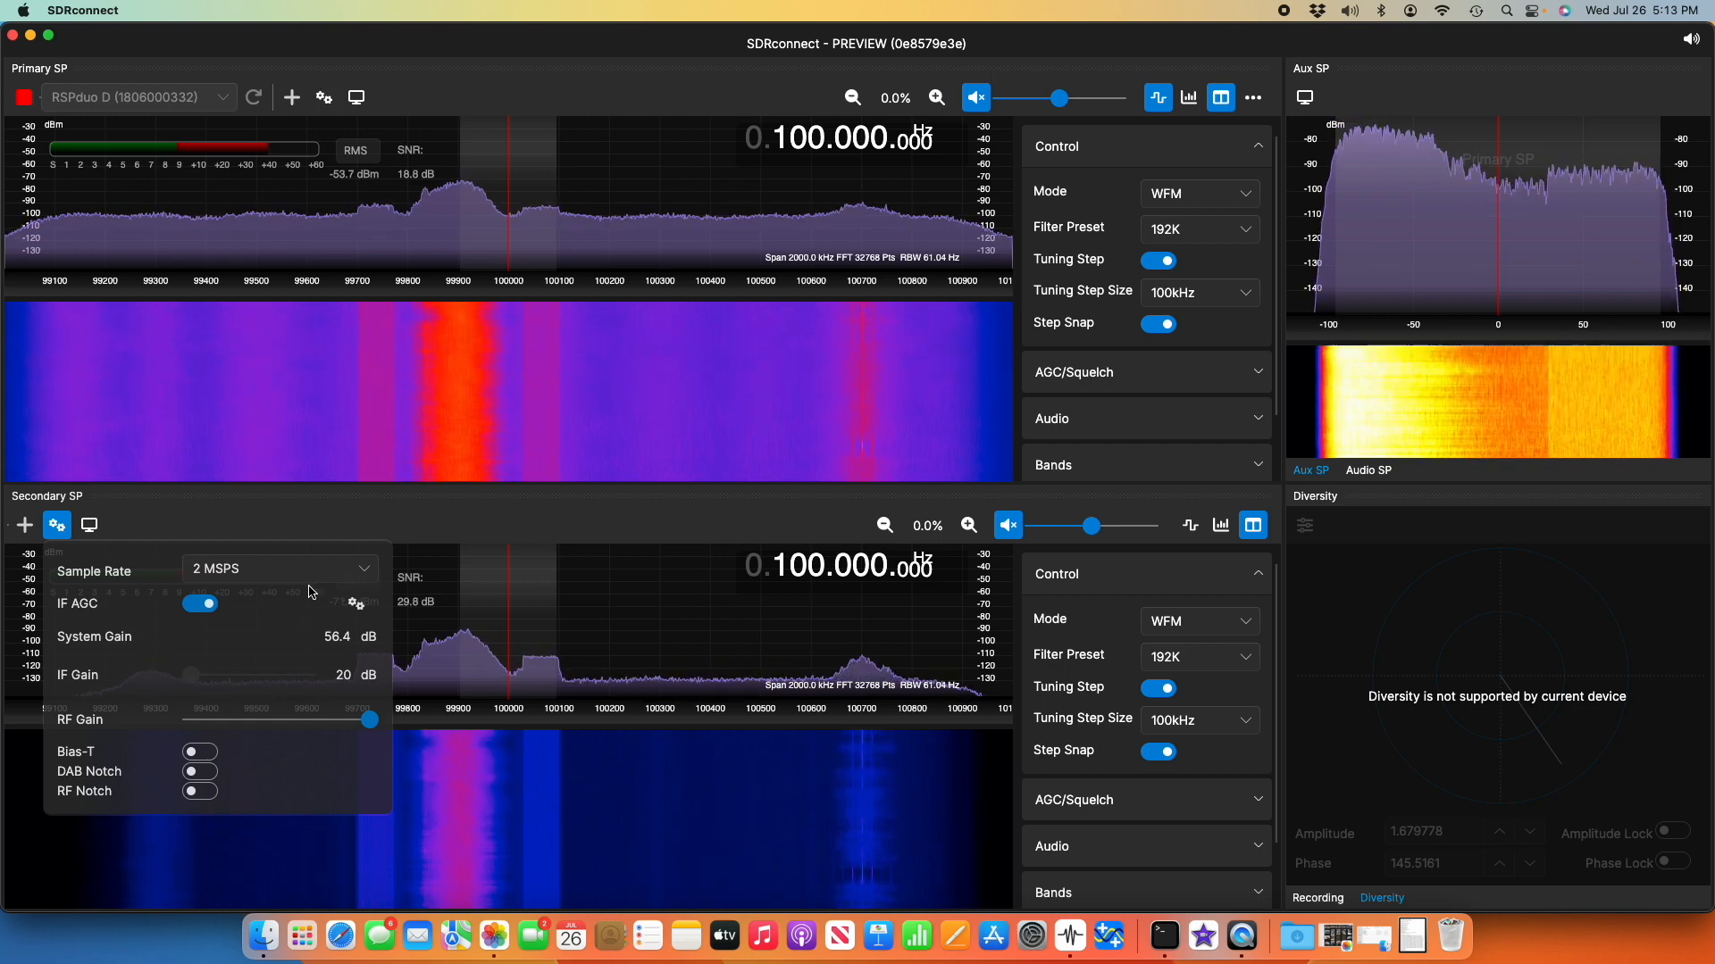
{"action": "left_click", "coordinate": [59, 529]}
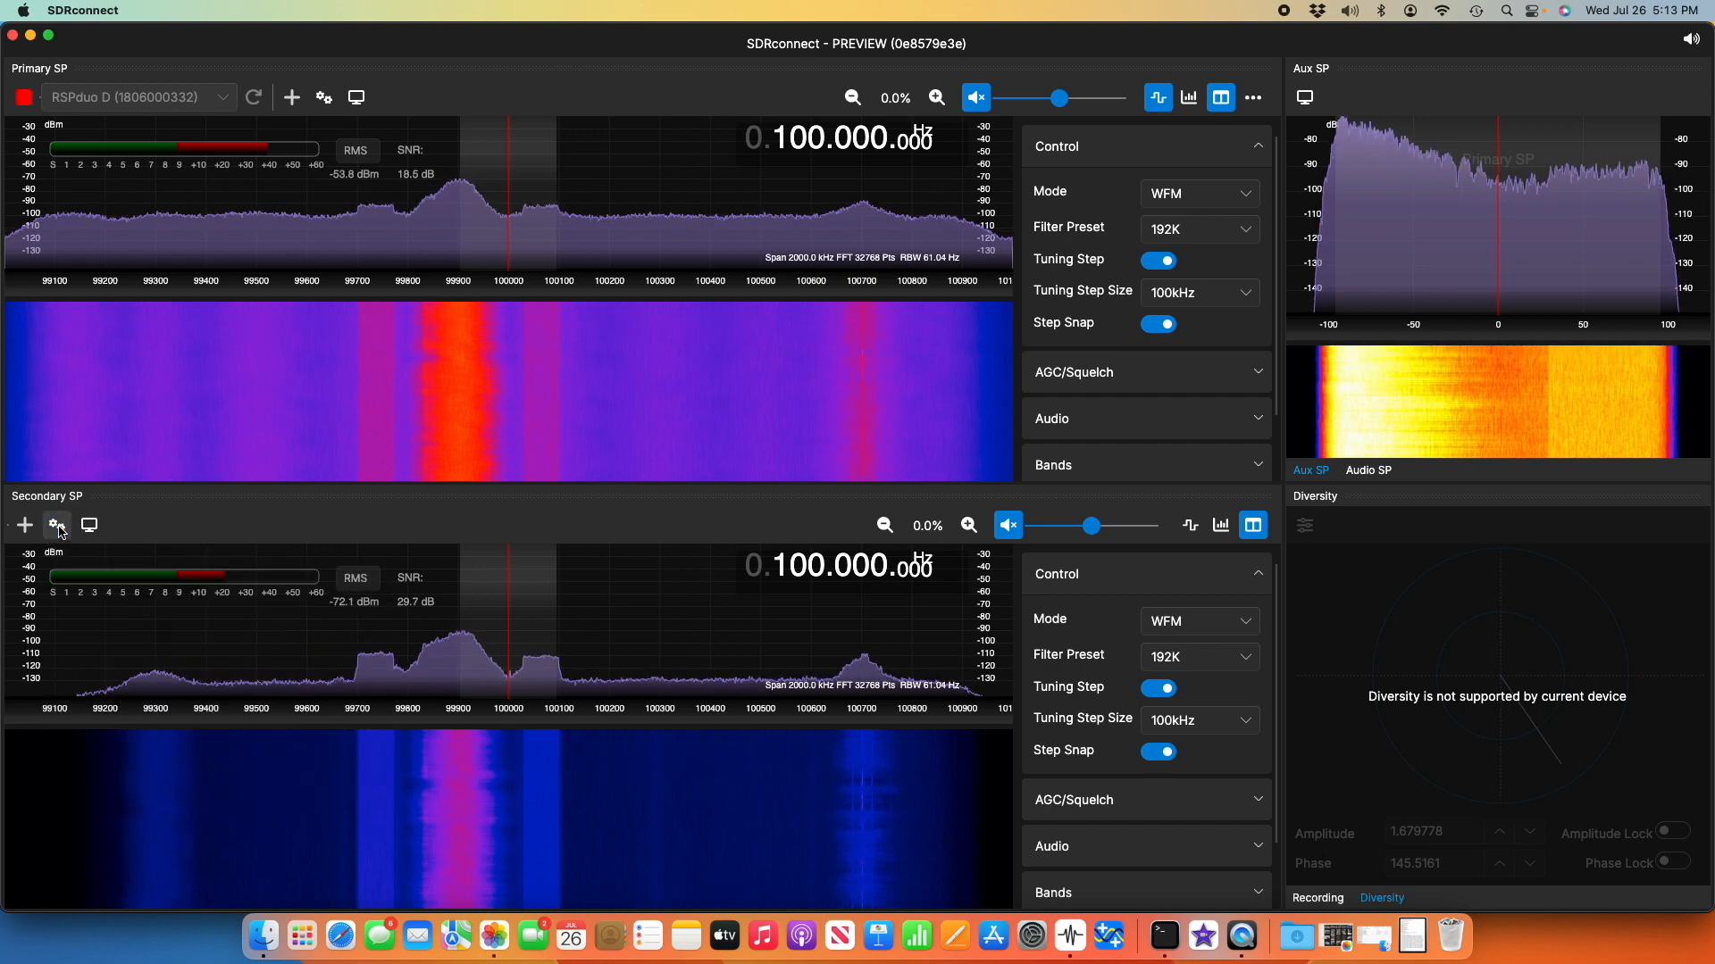
{"action": "left_click", "coordinate": [324, 98]}
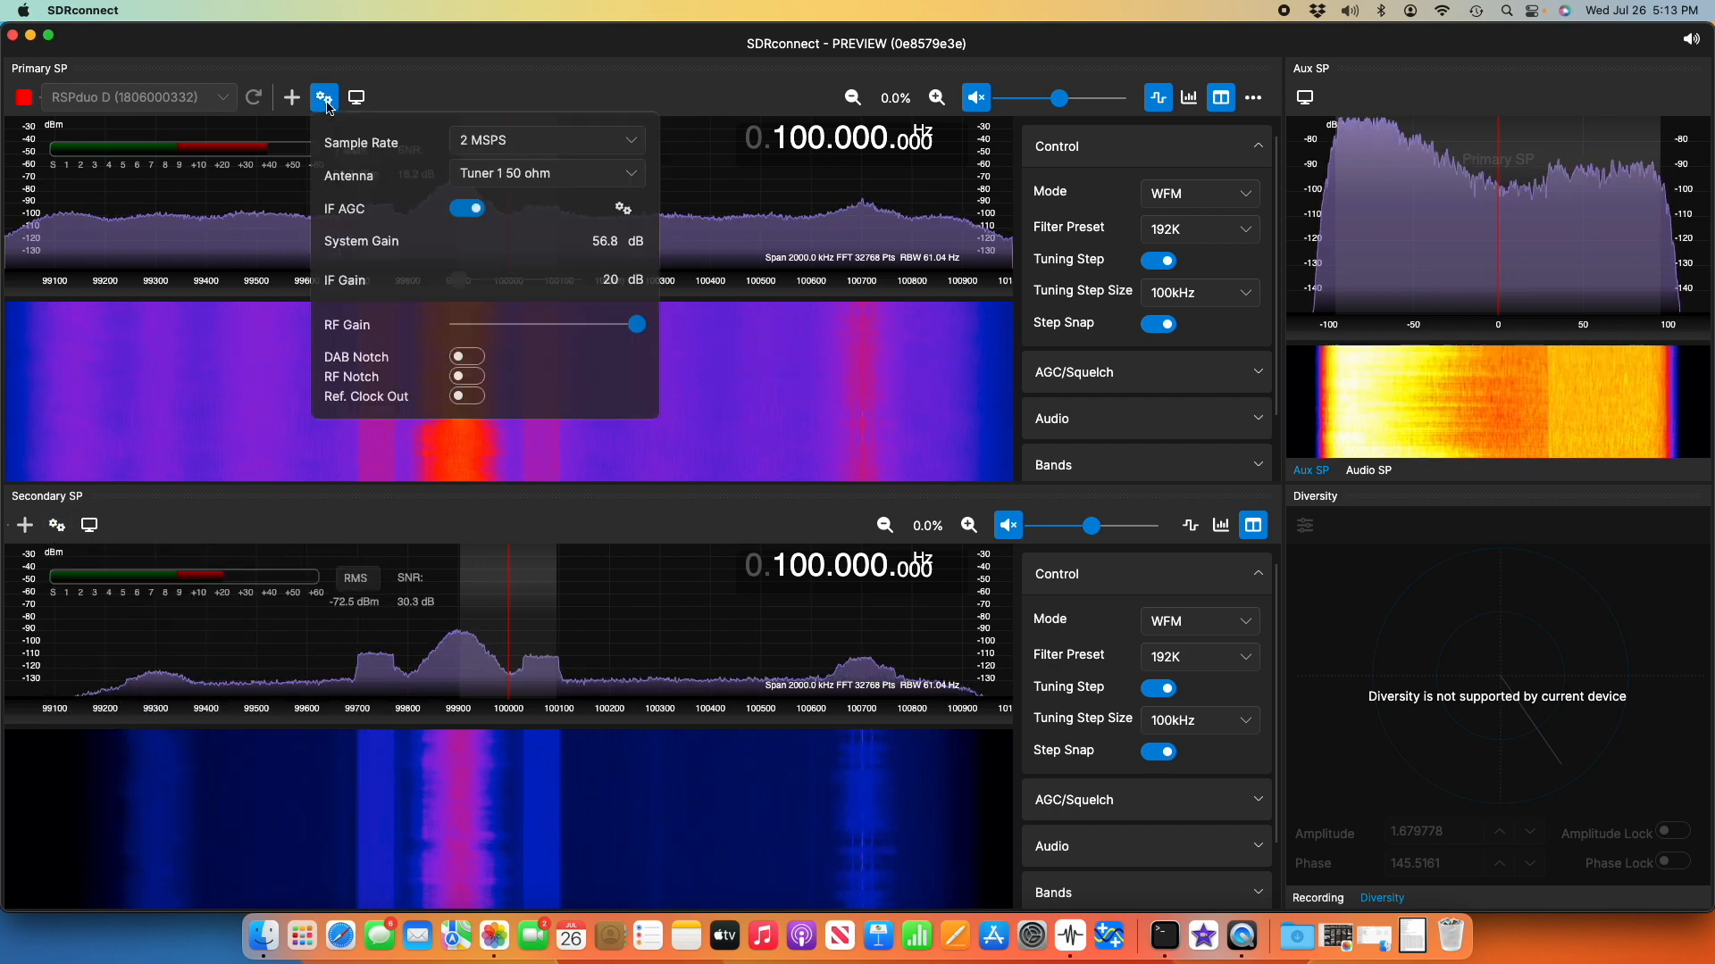
{"action": "left_click", "coordinate": [497, 149]}
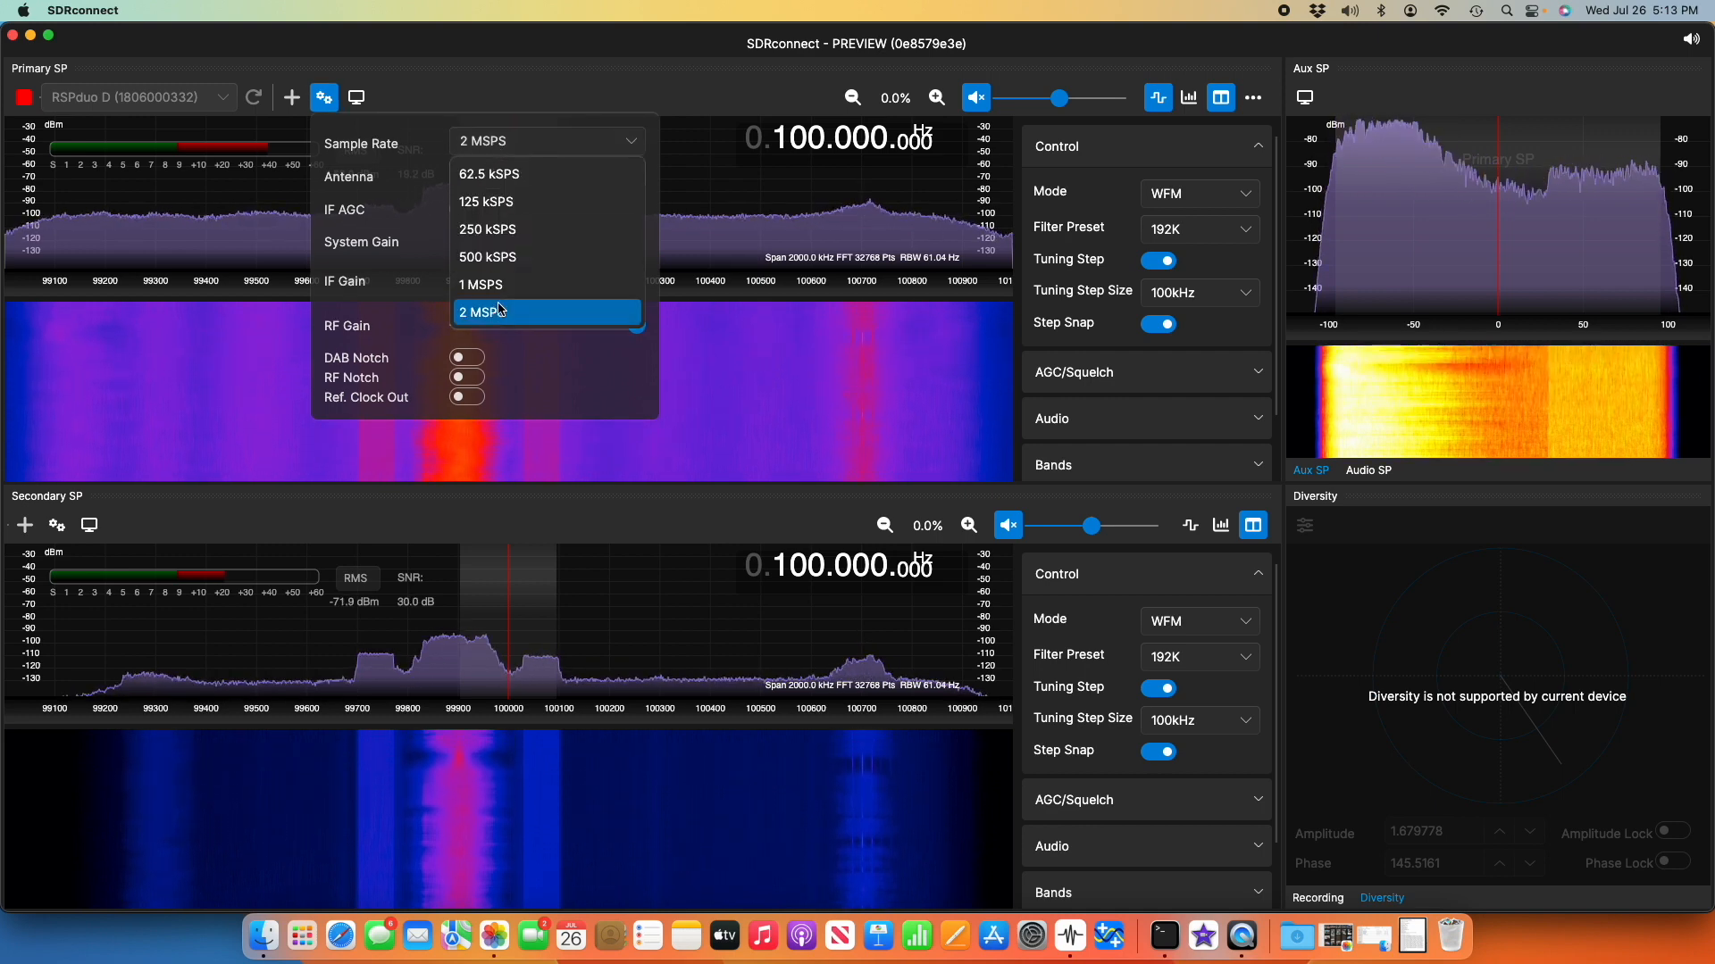
{"action": "left_click", "coordinate": [632, 149]}
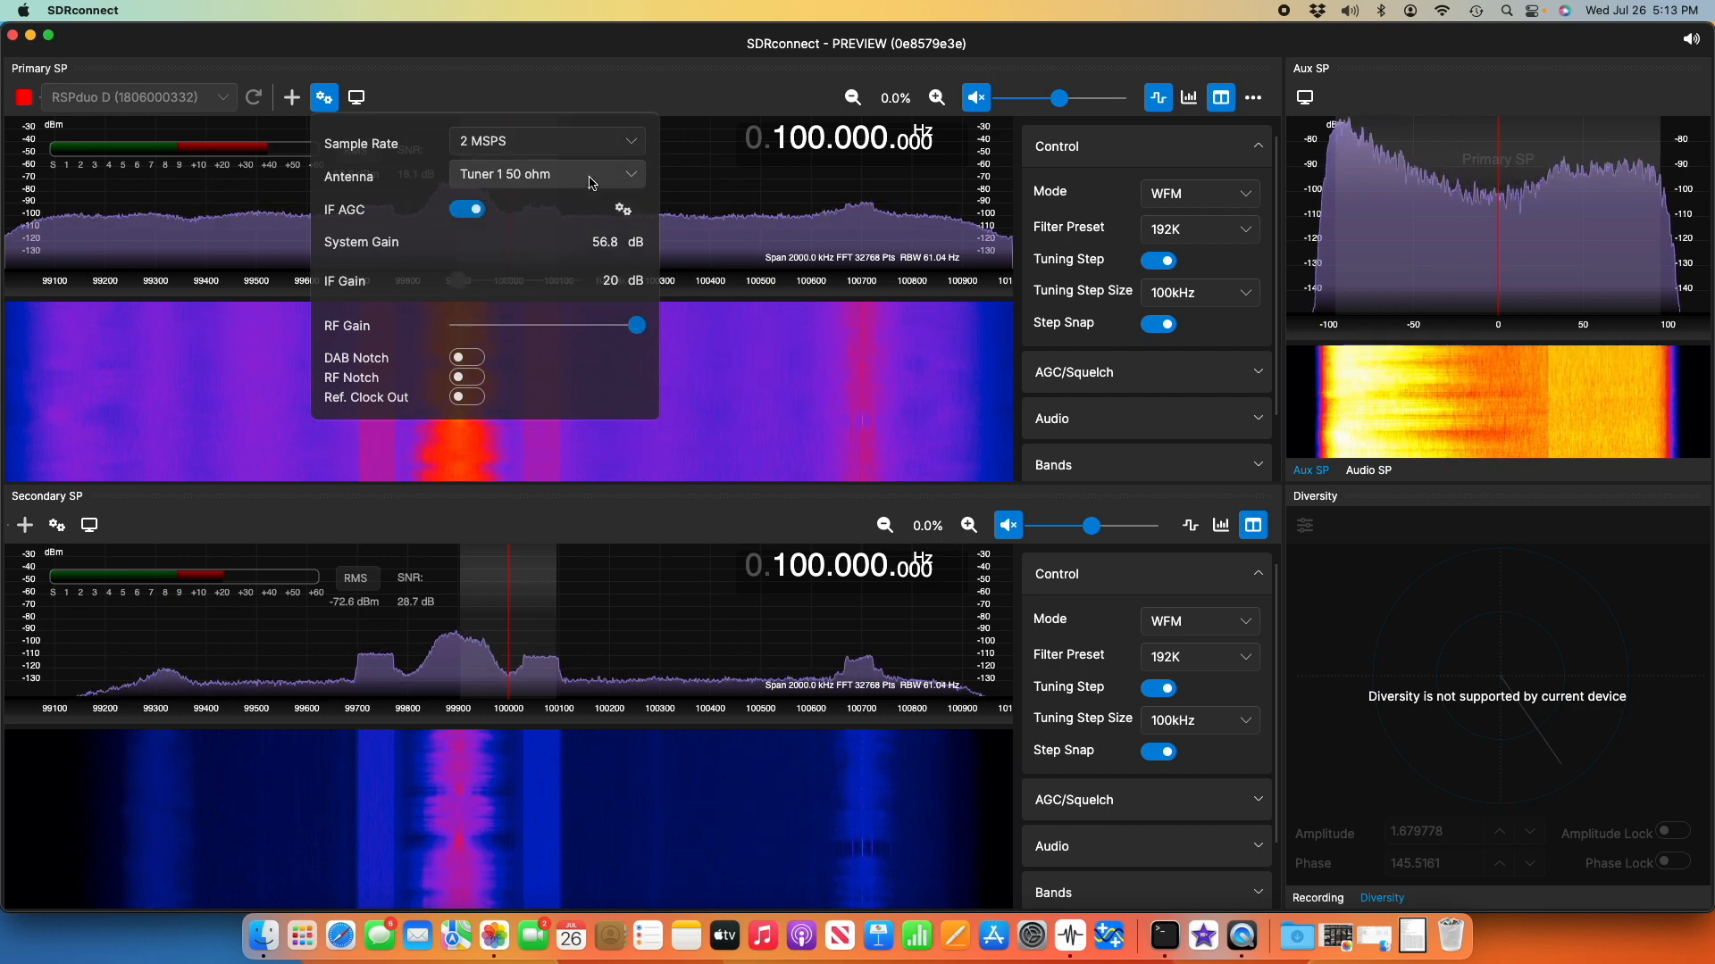
- Tune the primary receiver to 99.900 MHz, briefly unmute its audio to listen, and mute it again
{"action": "left_click", "coordinate": [317, 101]}
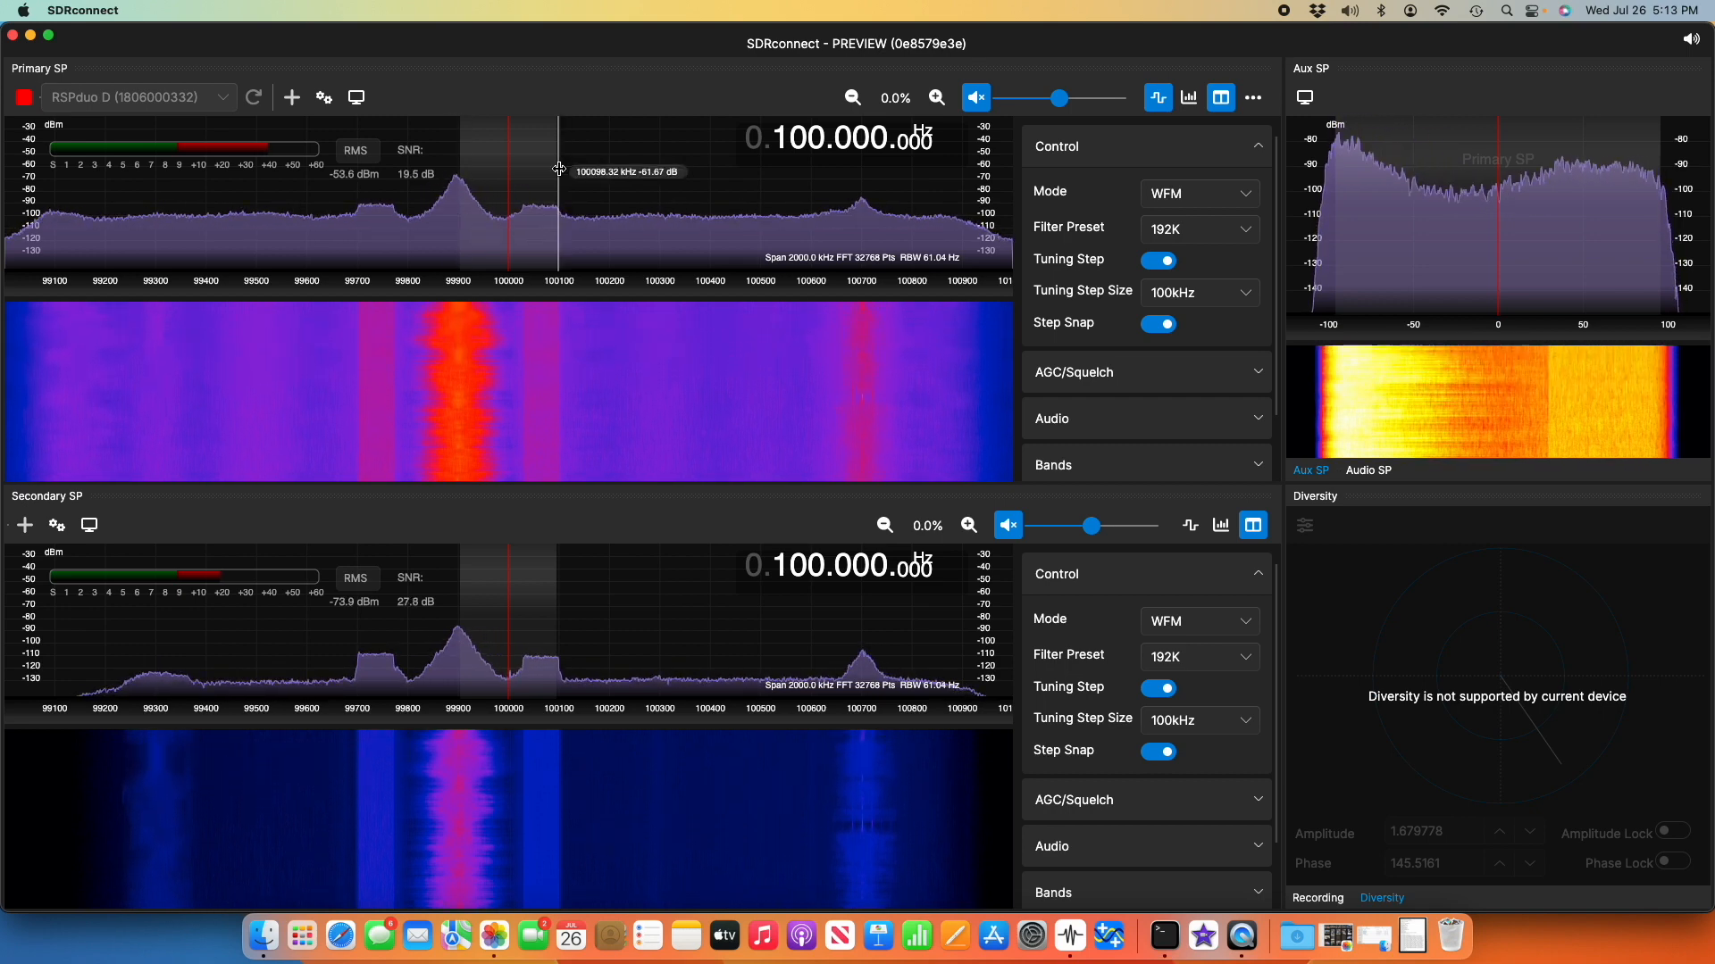
{"action": "scroll", "coordinate": [560, 171], "scroll_direction": "down", "scroll_amount": 1}
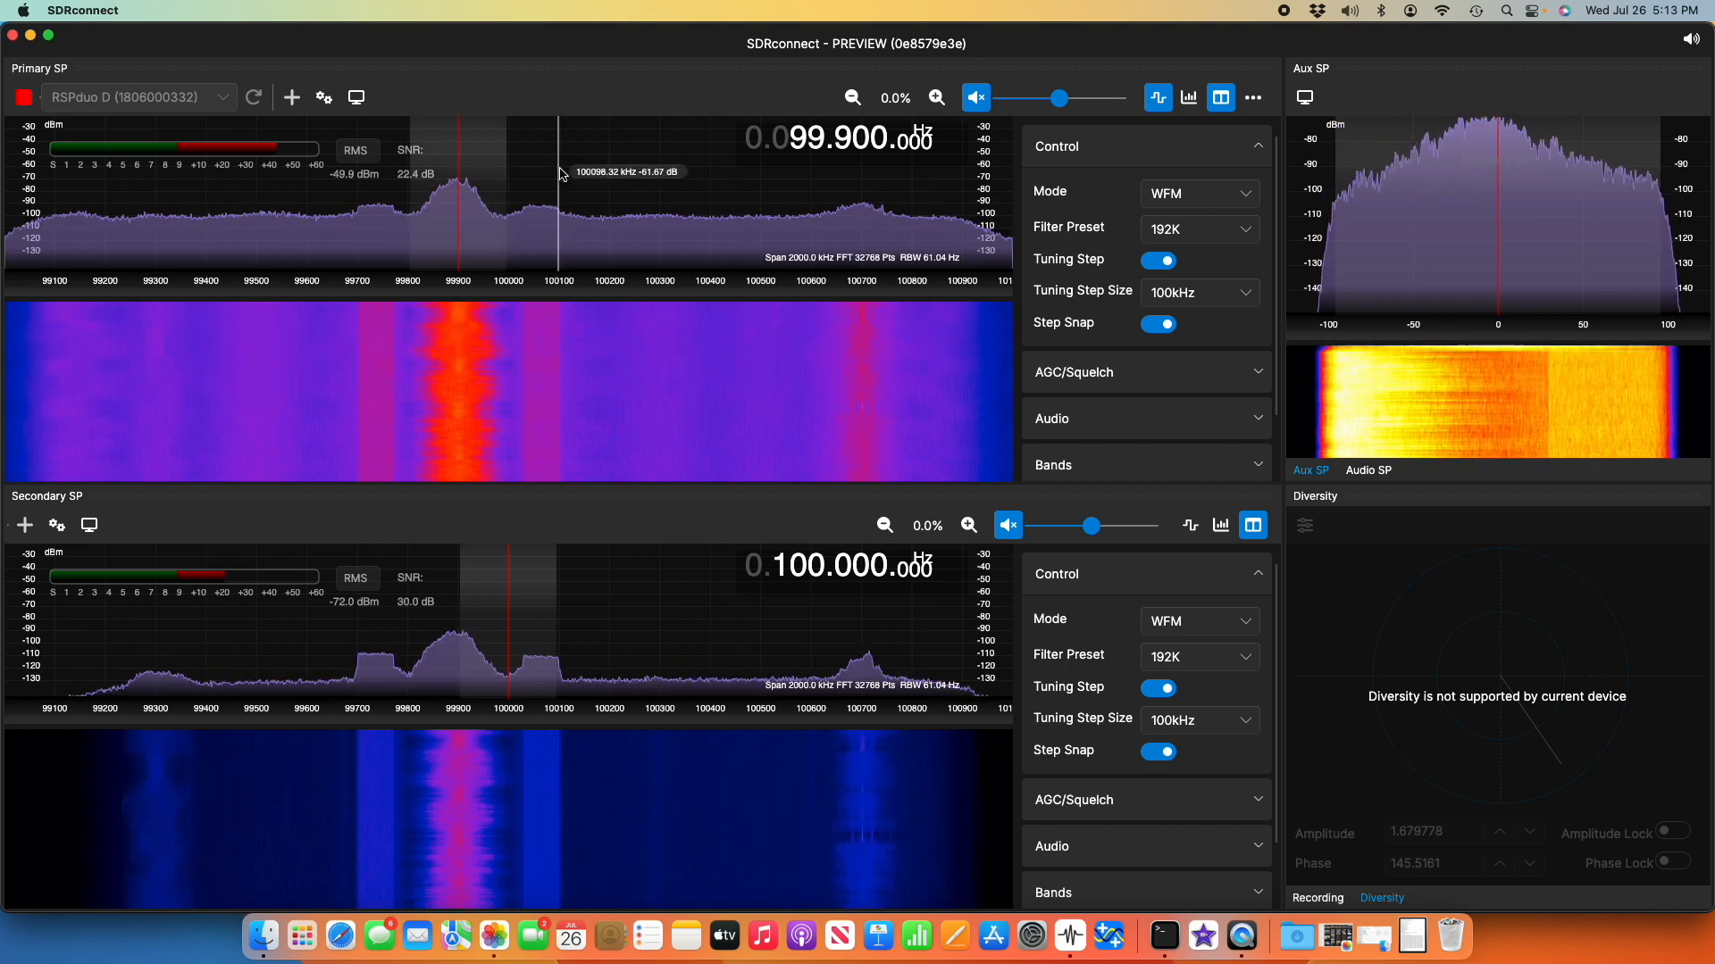
{"action": "left_click", "coordinate": [973, 100]}
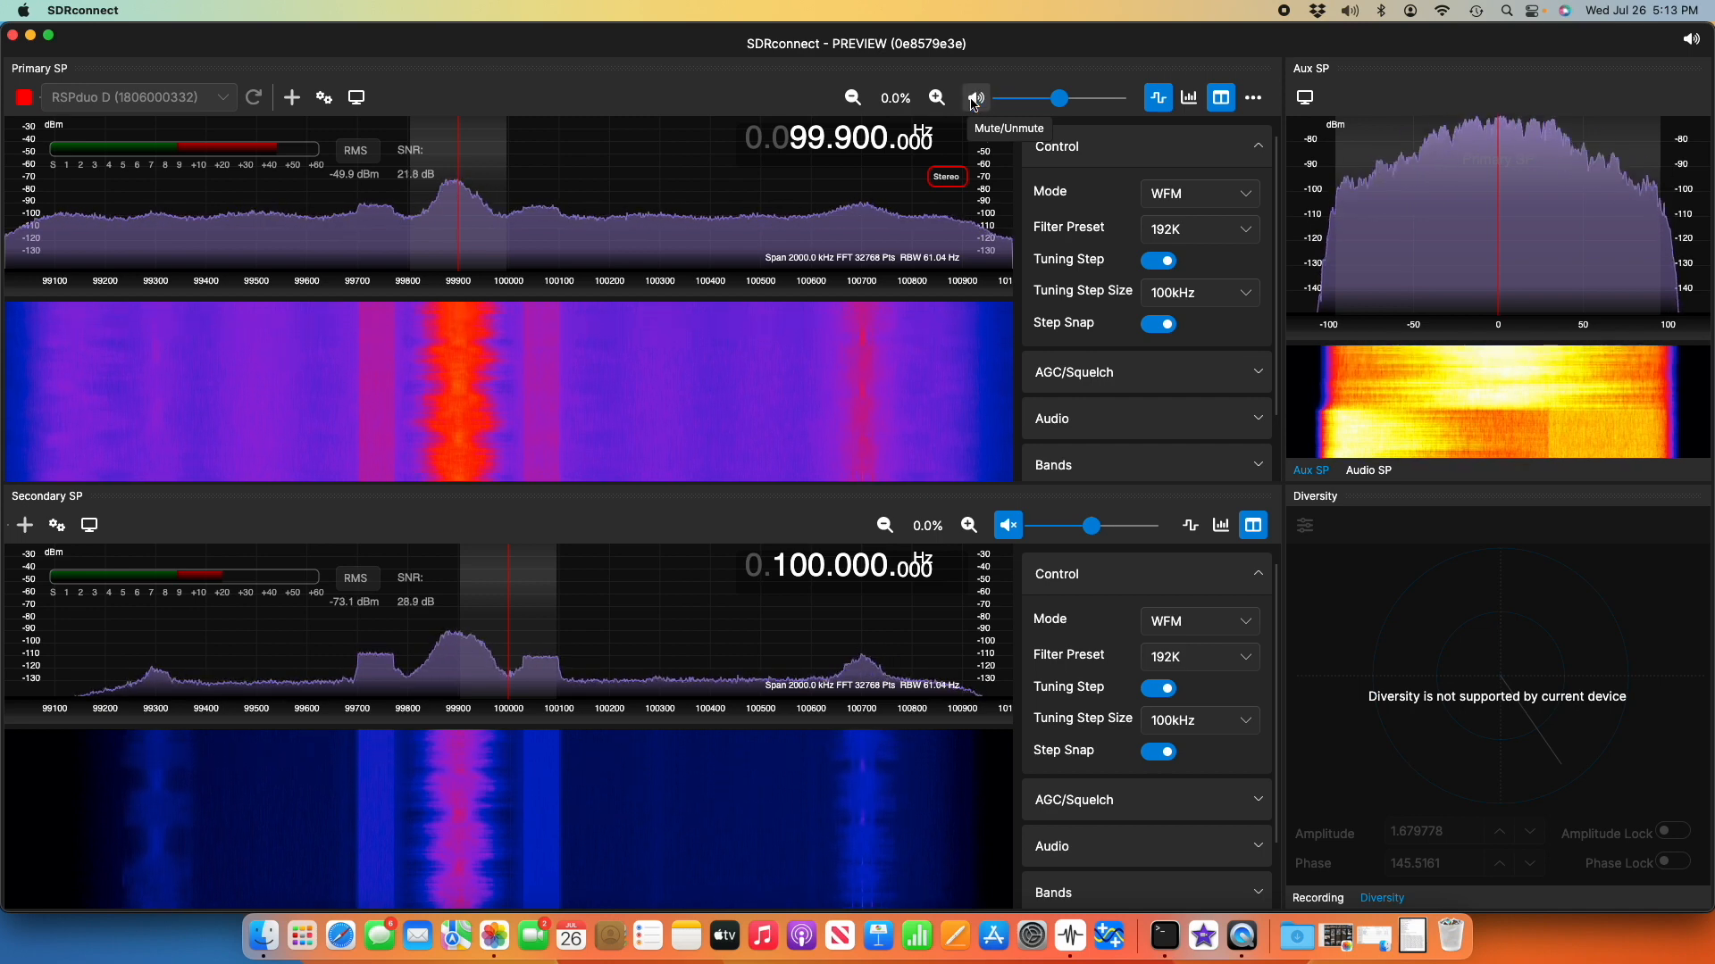
{"action": "left_click", "coordinate": [974, 100]}
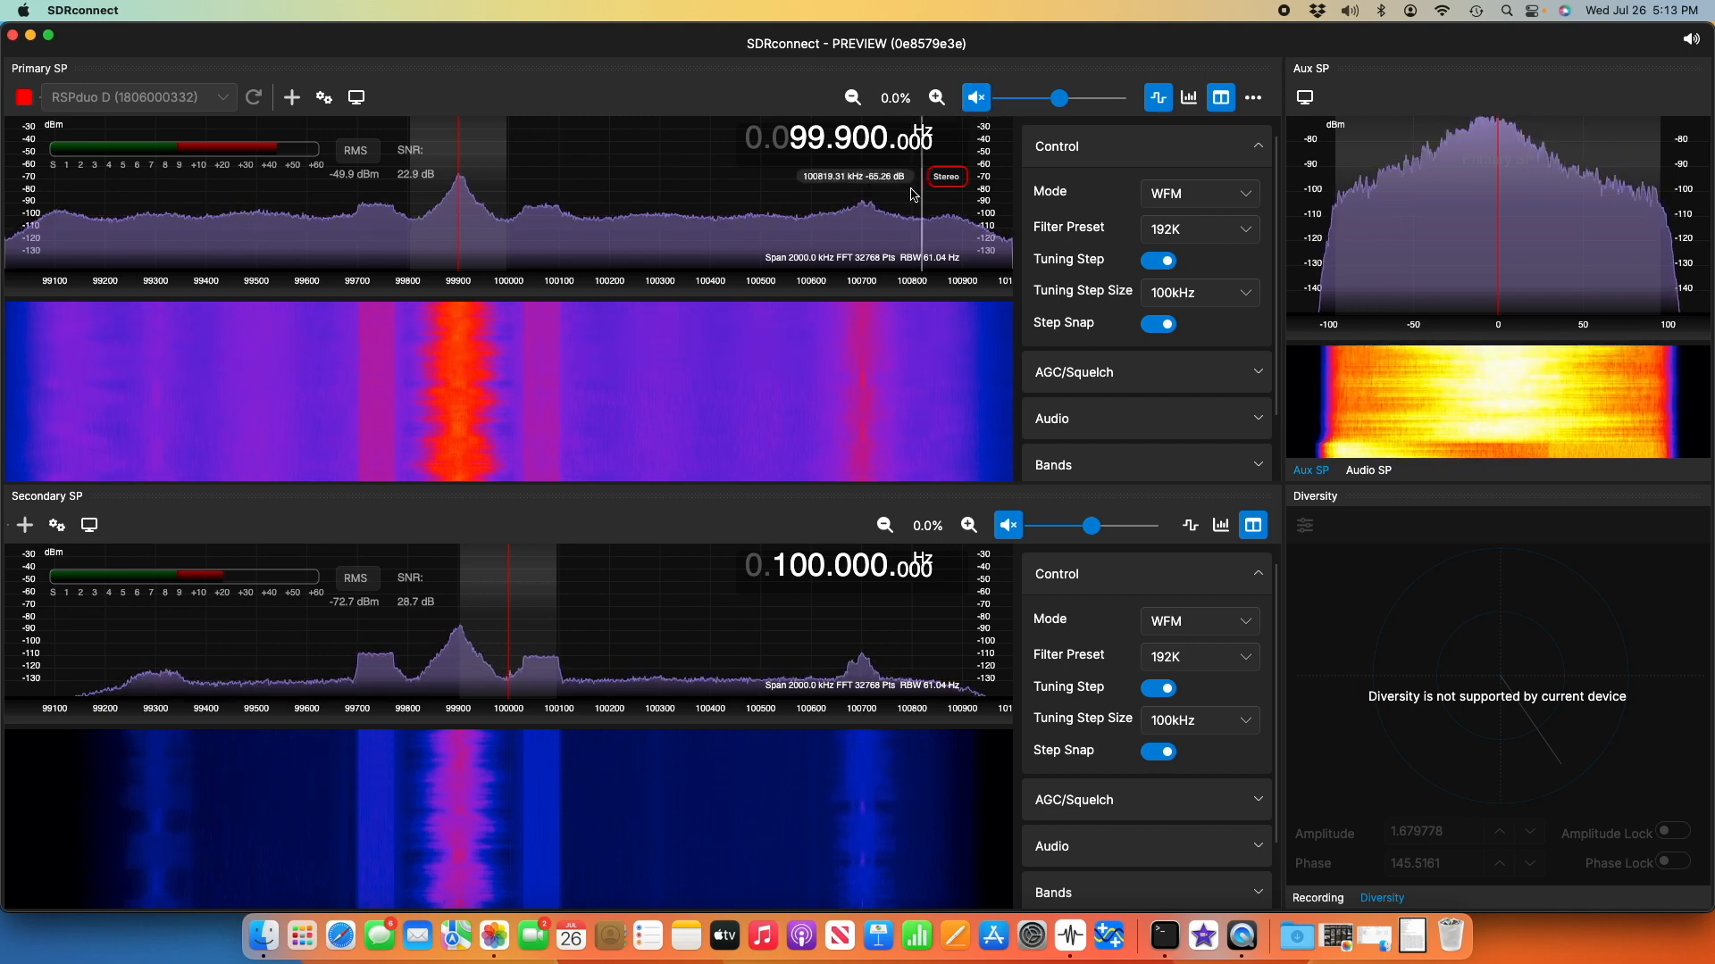
- Unmute the secondary receiver, tune it to the 100.700 MHz station, and mute it again after listening
{"action": "left_click", "coordinate": [1006, 531]}
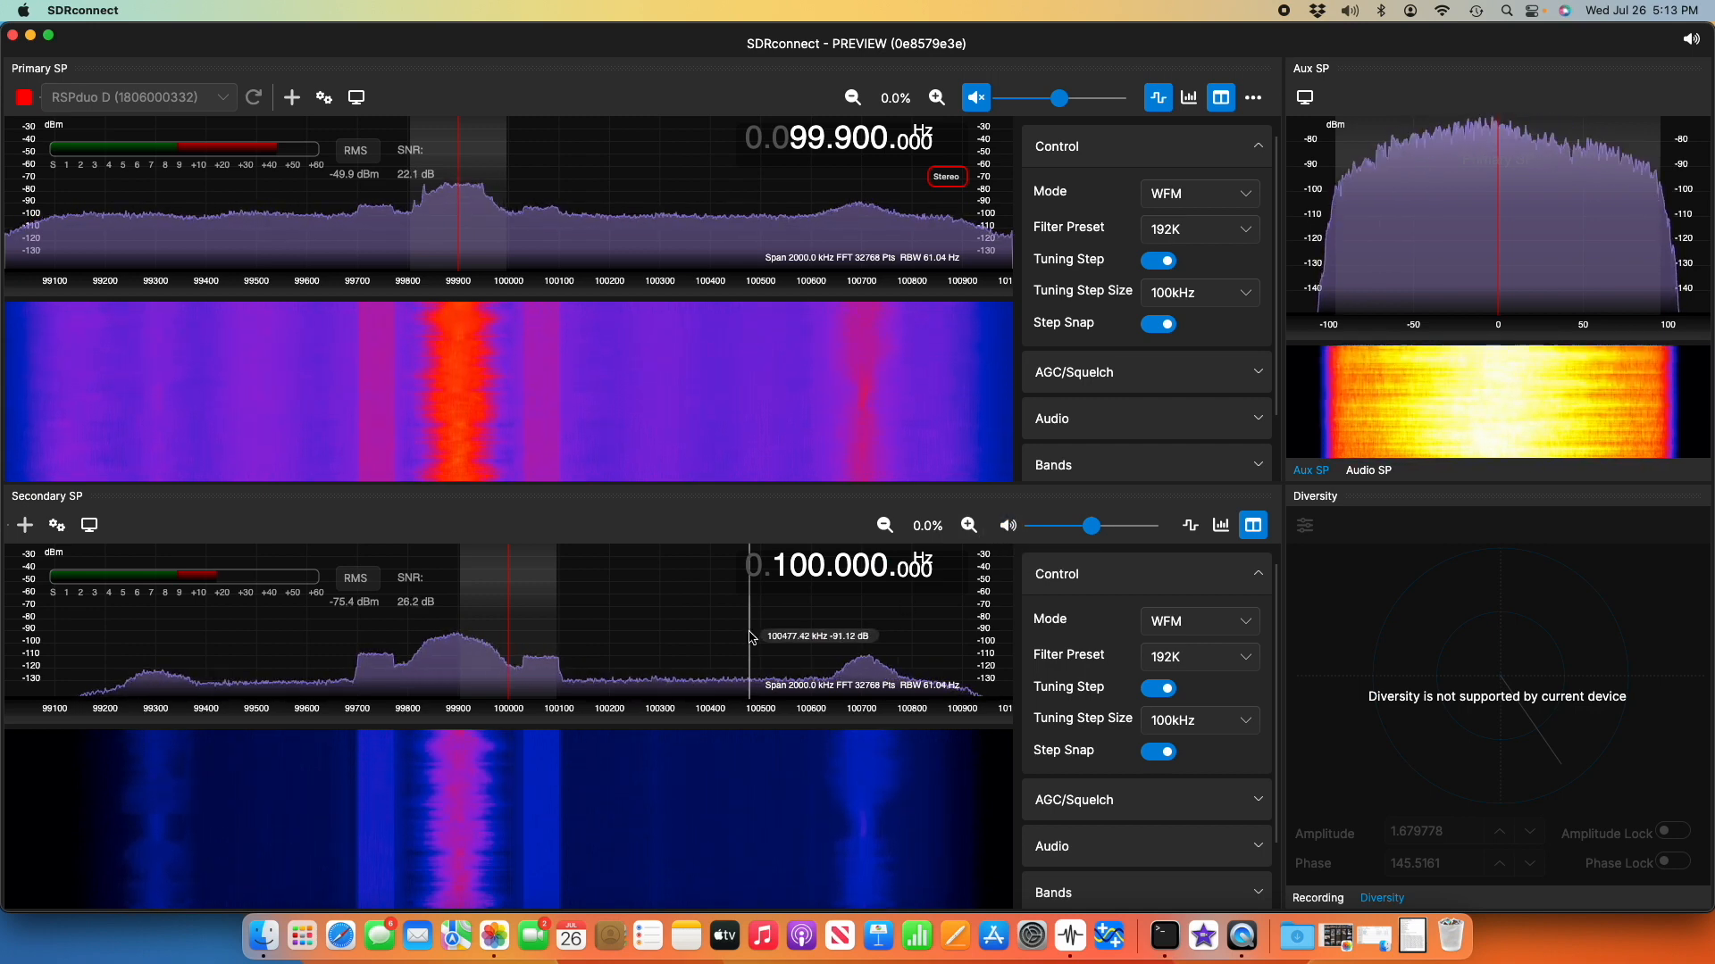
{"action": "scroll", "coordinate": [750, 636], "scroll_direction": "up", "scroll_amount": 8}
{"action": "scroll", "coordinate": [750, 637], "scroll_direction": "down", "scroll_amount": 2}
{"action": "scroll", "coordinate": [750, 637], "scroll_direction": "up", "scroll_amount": 1}
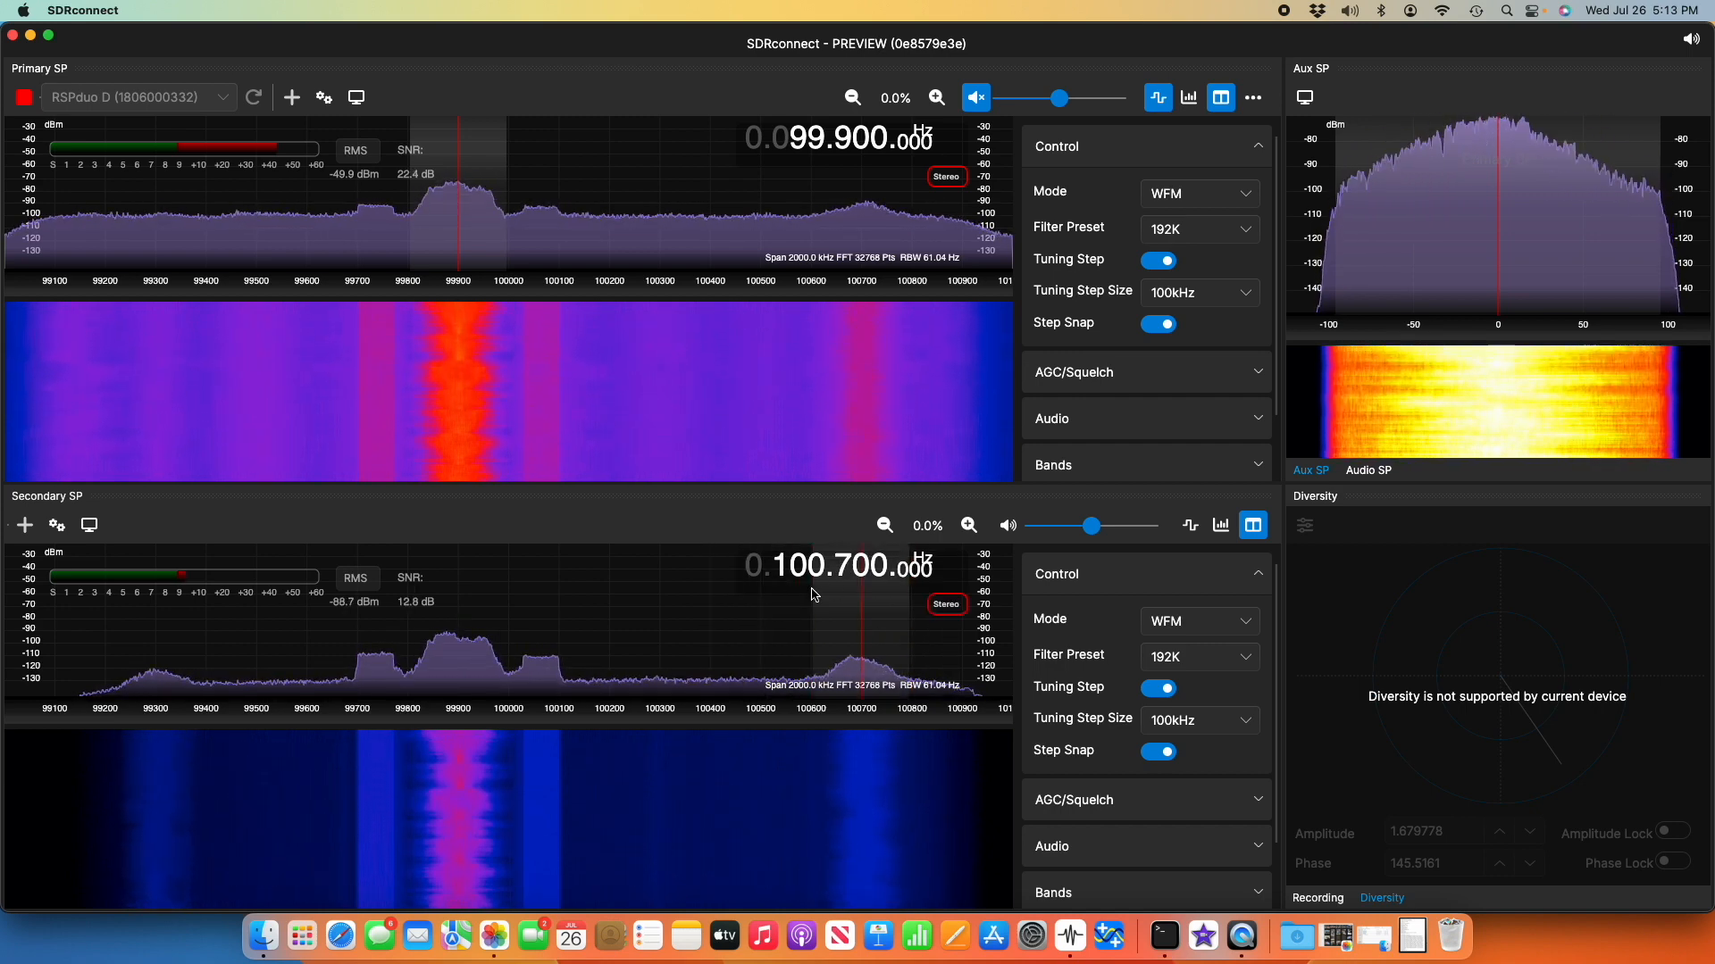
{"action": "left_click", "coordinate": [1007, 526]}
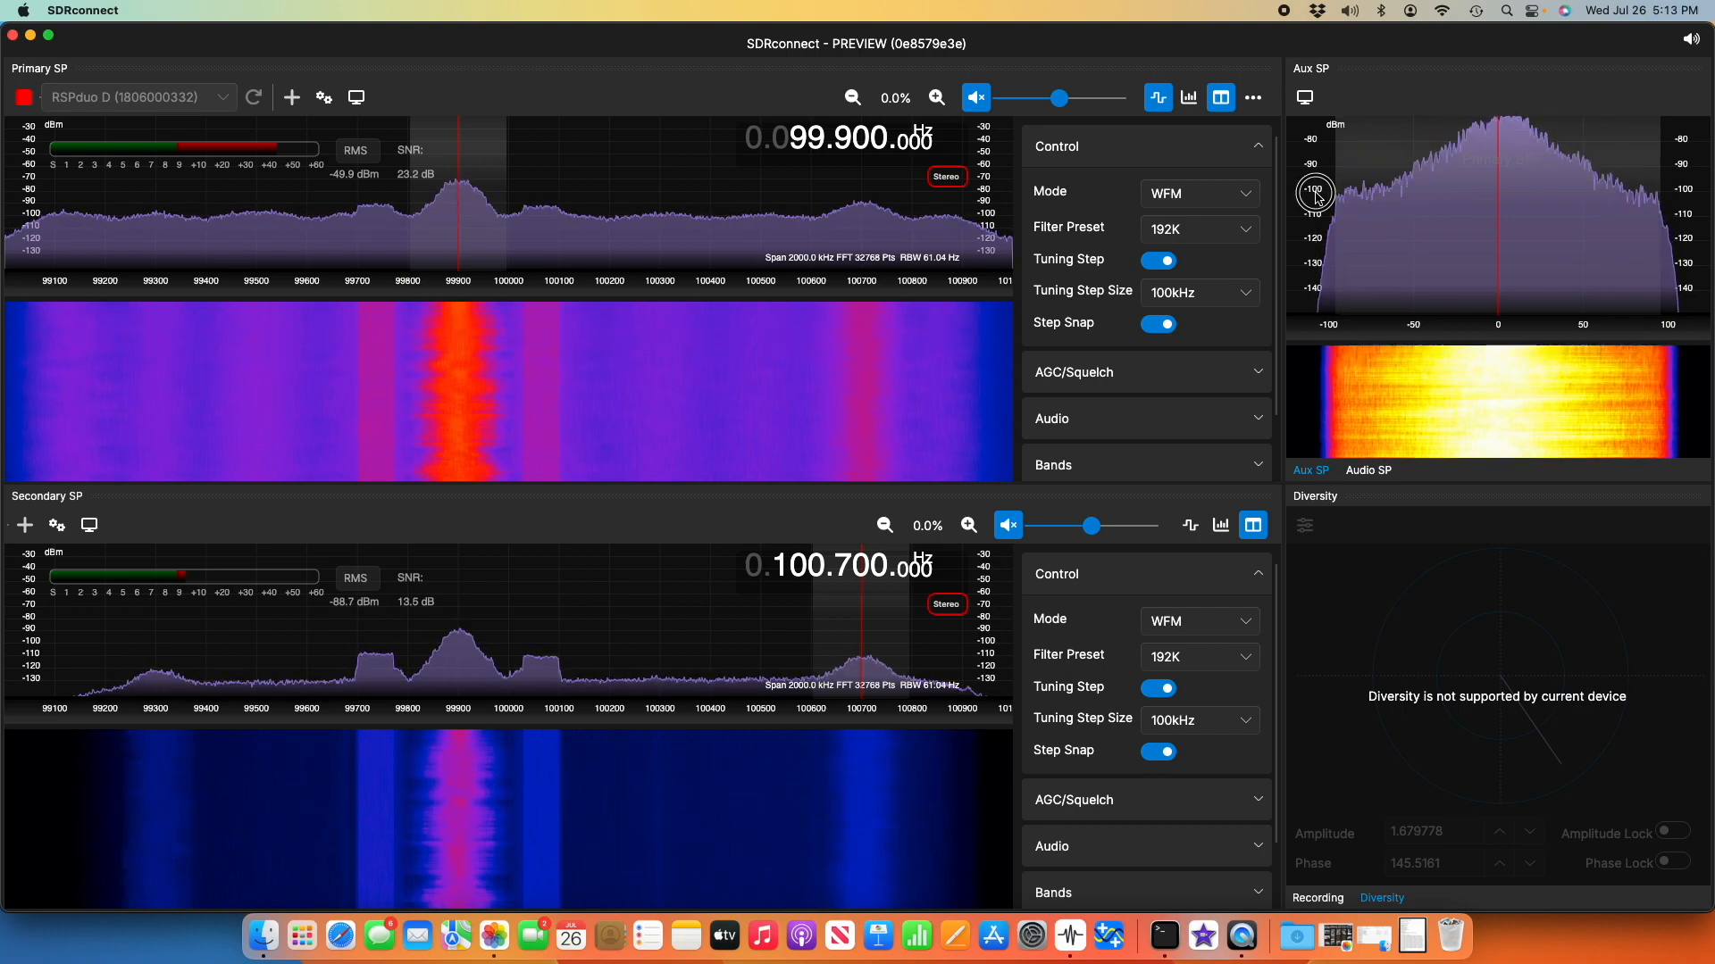
- Widen the Aux spectrum's level range and switch the auxiliary and audio spectrum displays to the secondary receiver, ending on the Aux view
{"action": "left_click_drag", "start_coordinate": [1309, 152], "coordinate": [1311, 228]}
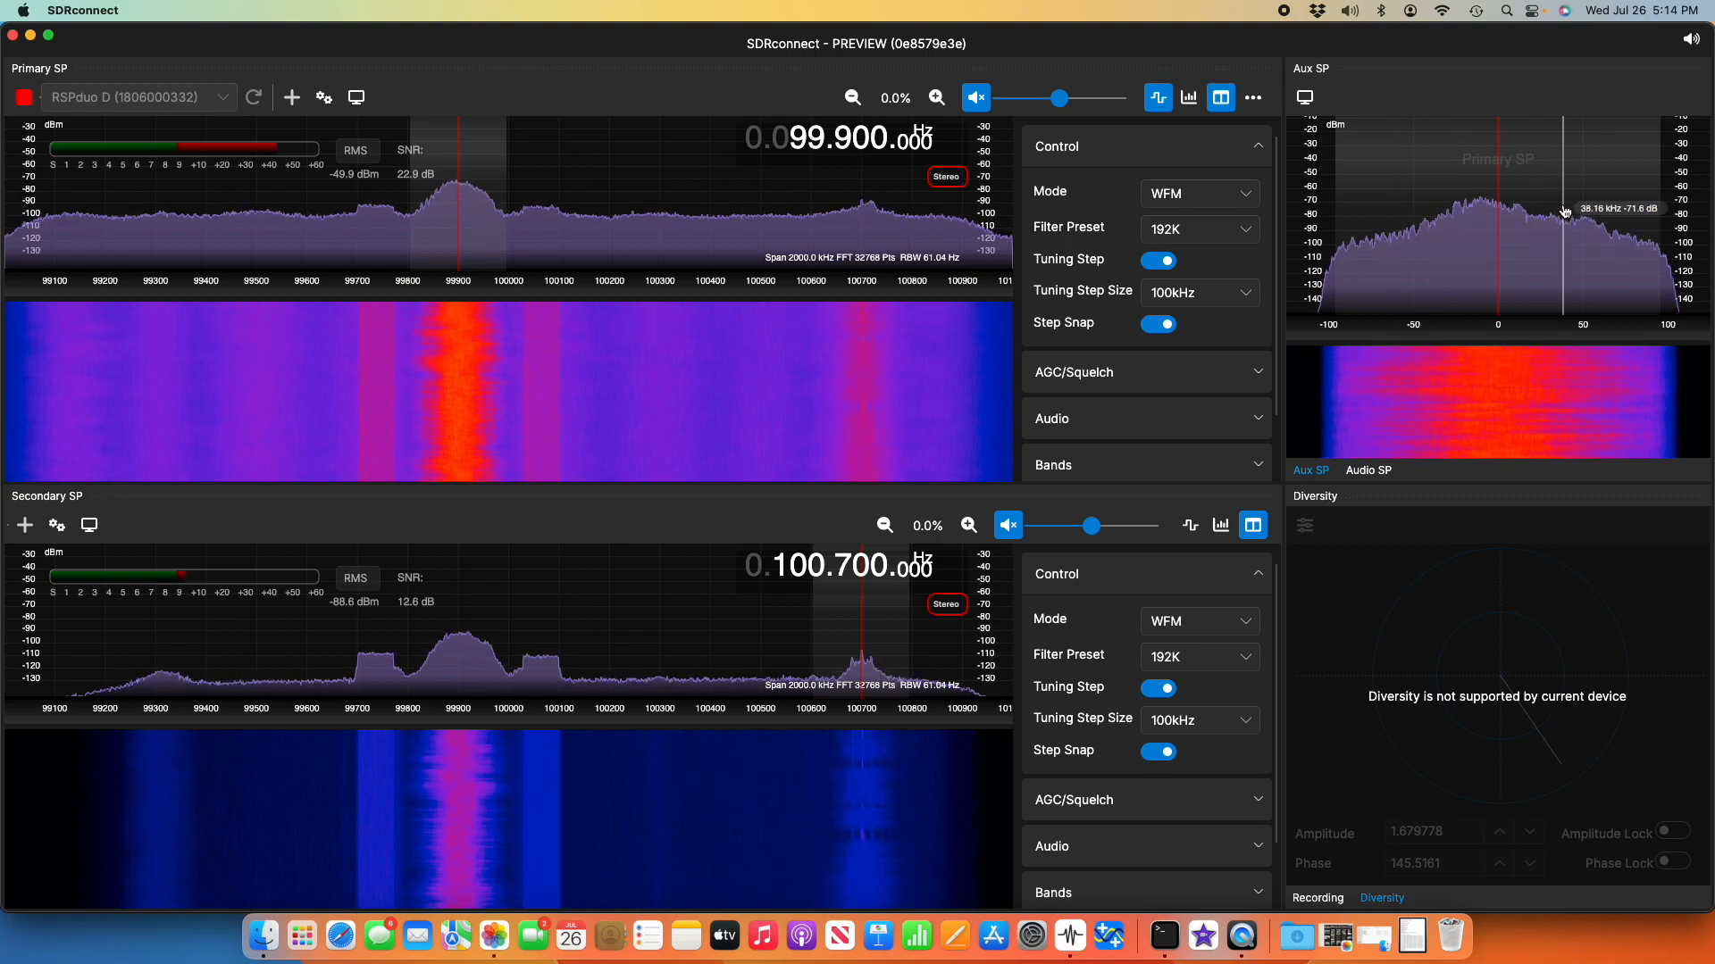
{"action": "left_click", "coordinate": [1368, 471]}
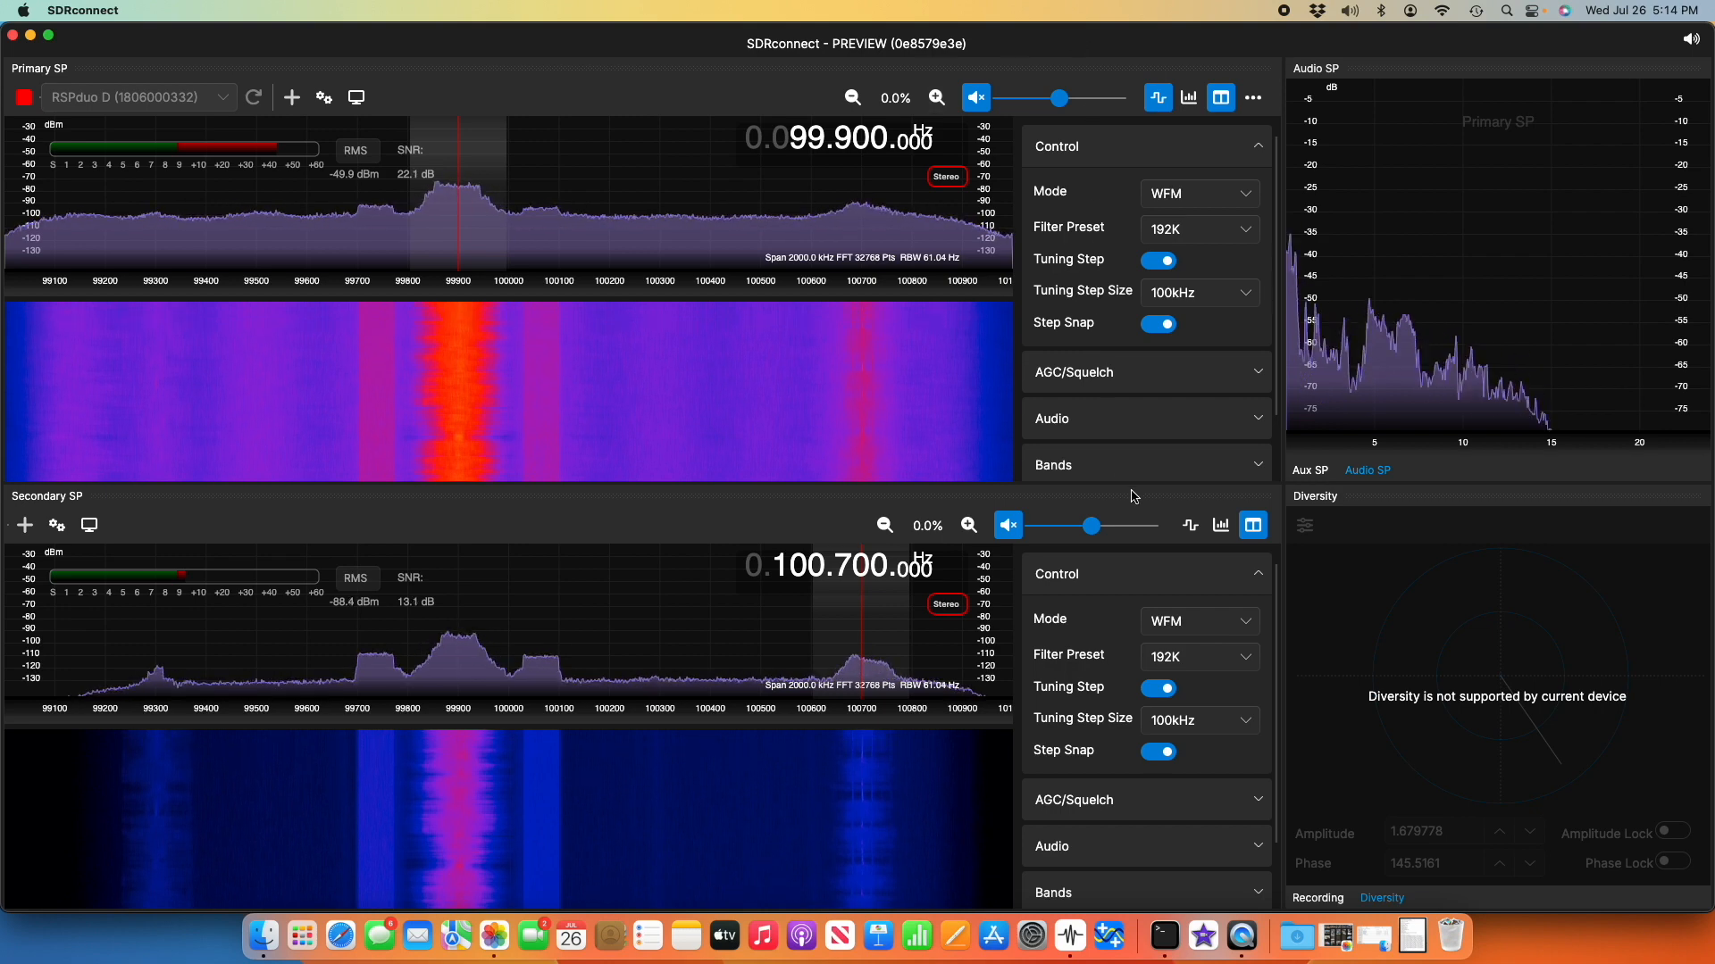
{"action": "left_click", "coordinate": [1190, 527]}
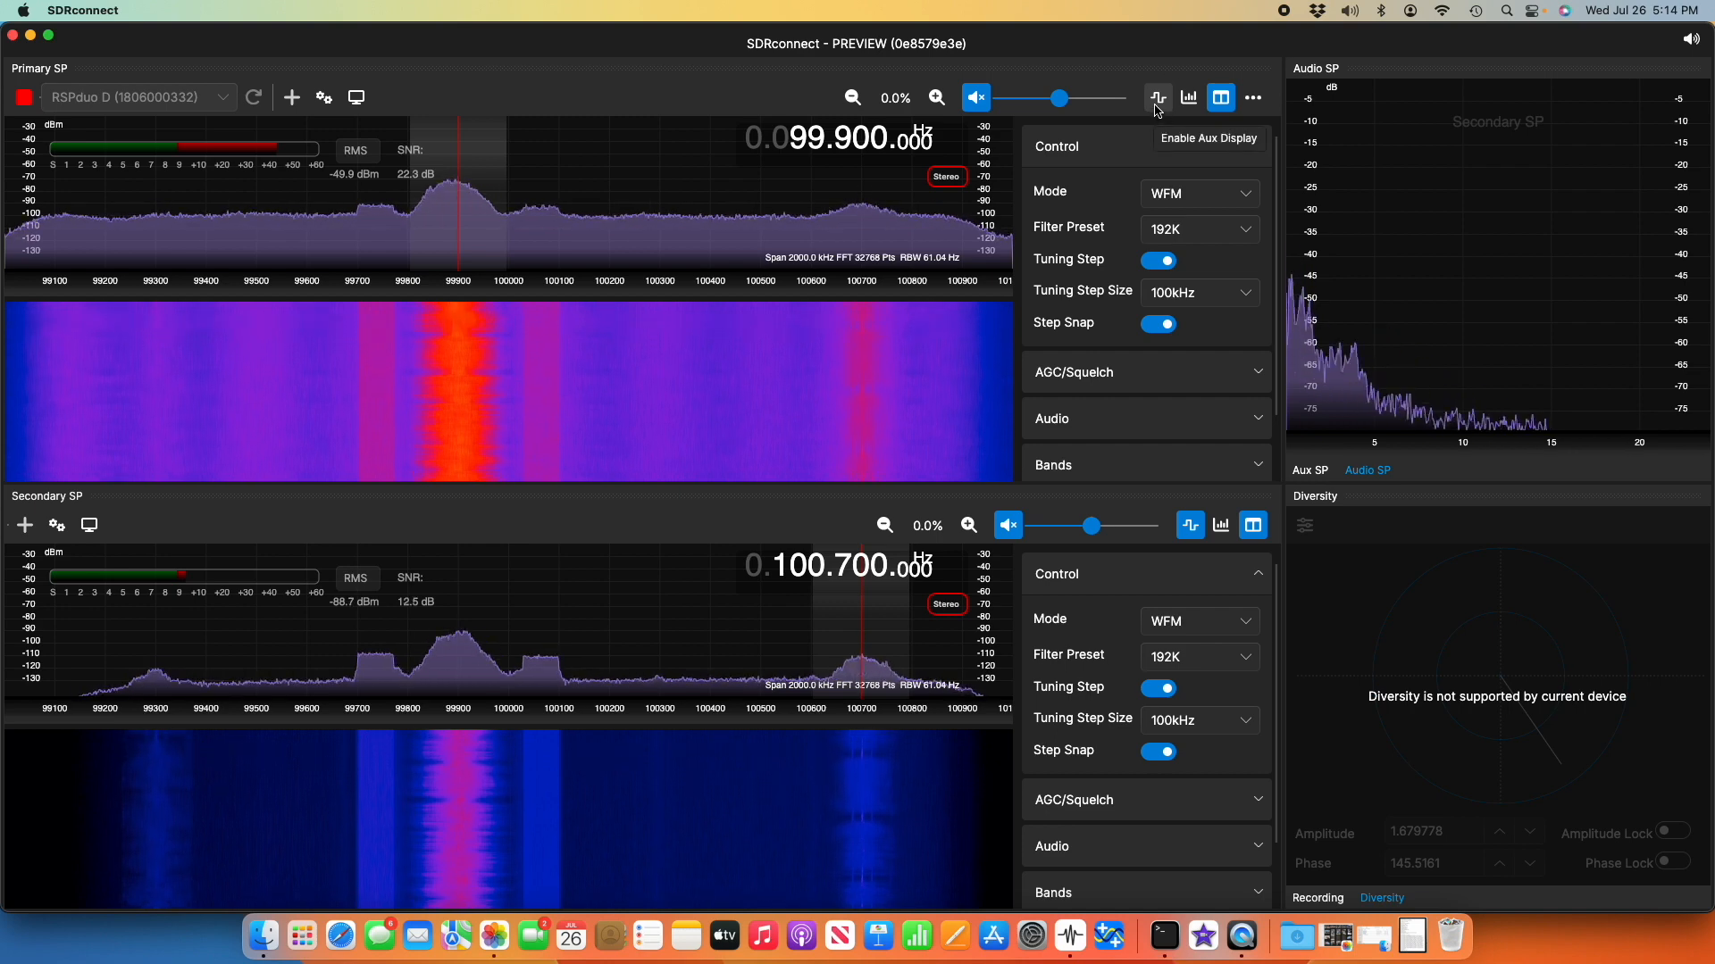
{"action": "left_click", "coordinate": [1310, 473]}
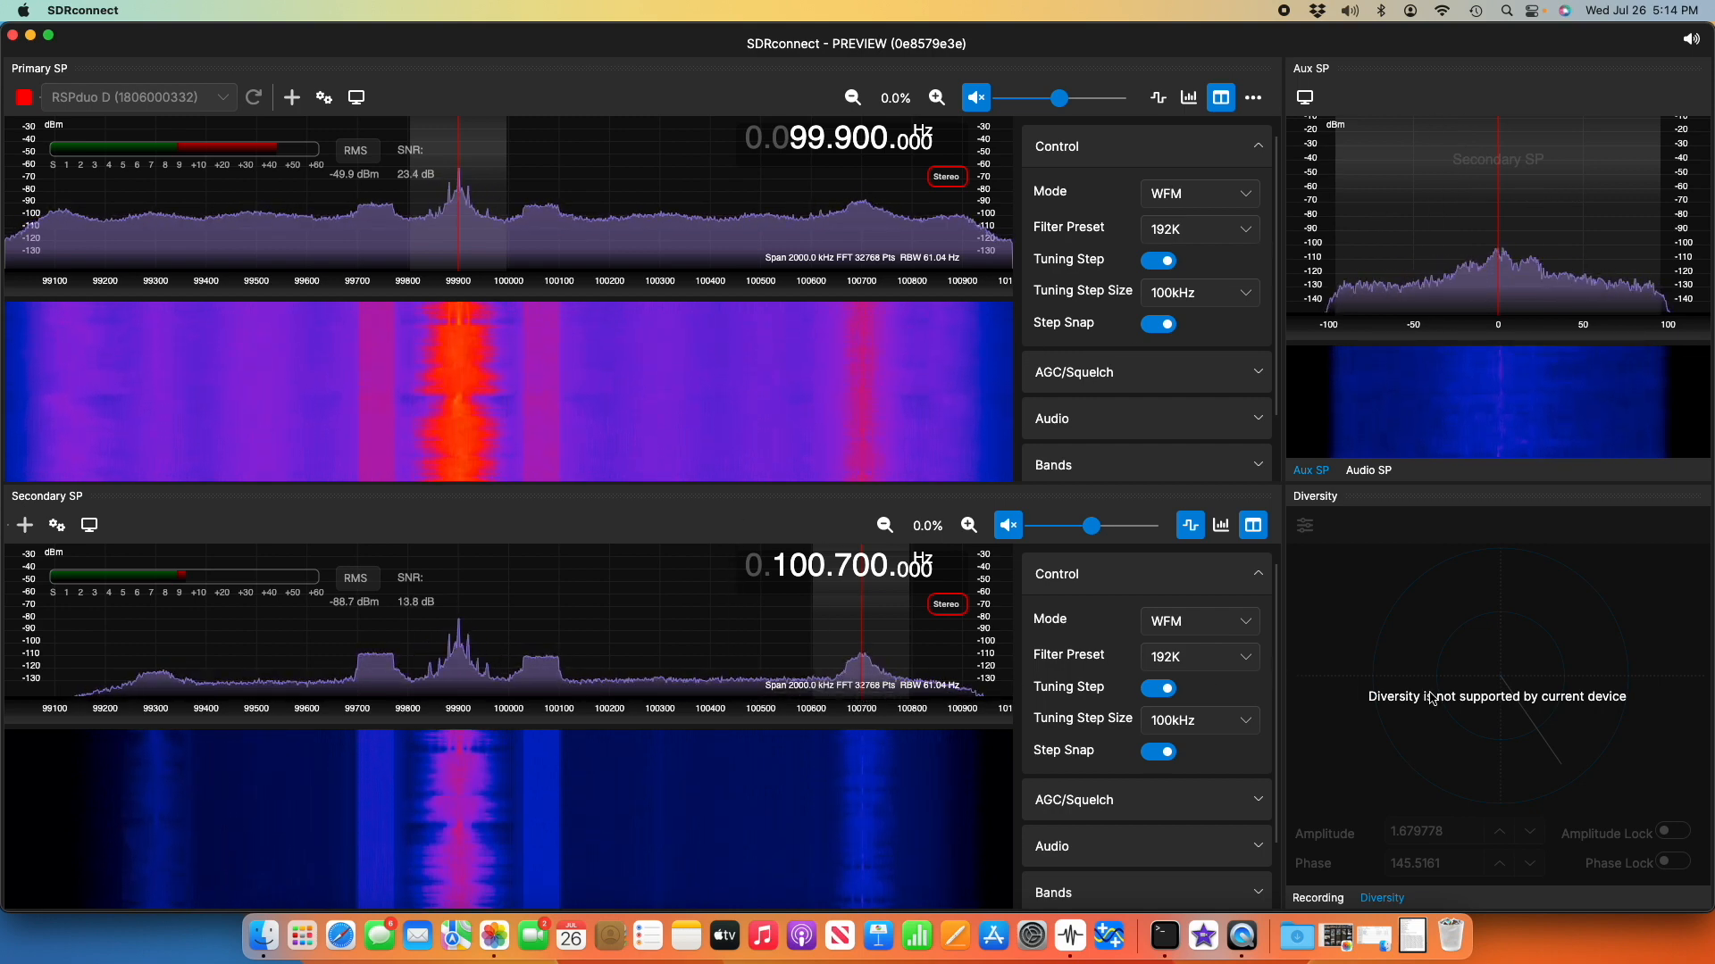
- Show the recording controls in place of Diversity and hide the control sidebars of both receivers
{"action": "left_click", "coordinate": [1321, 895]}
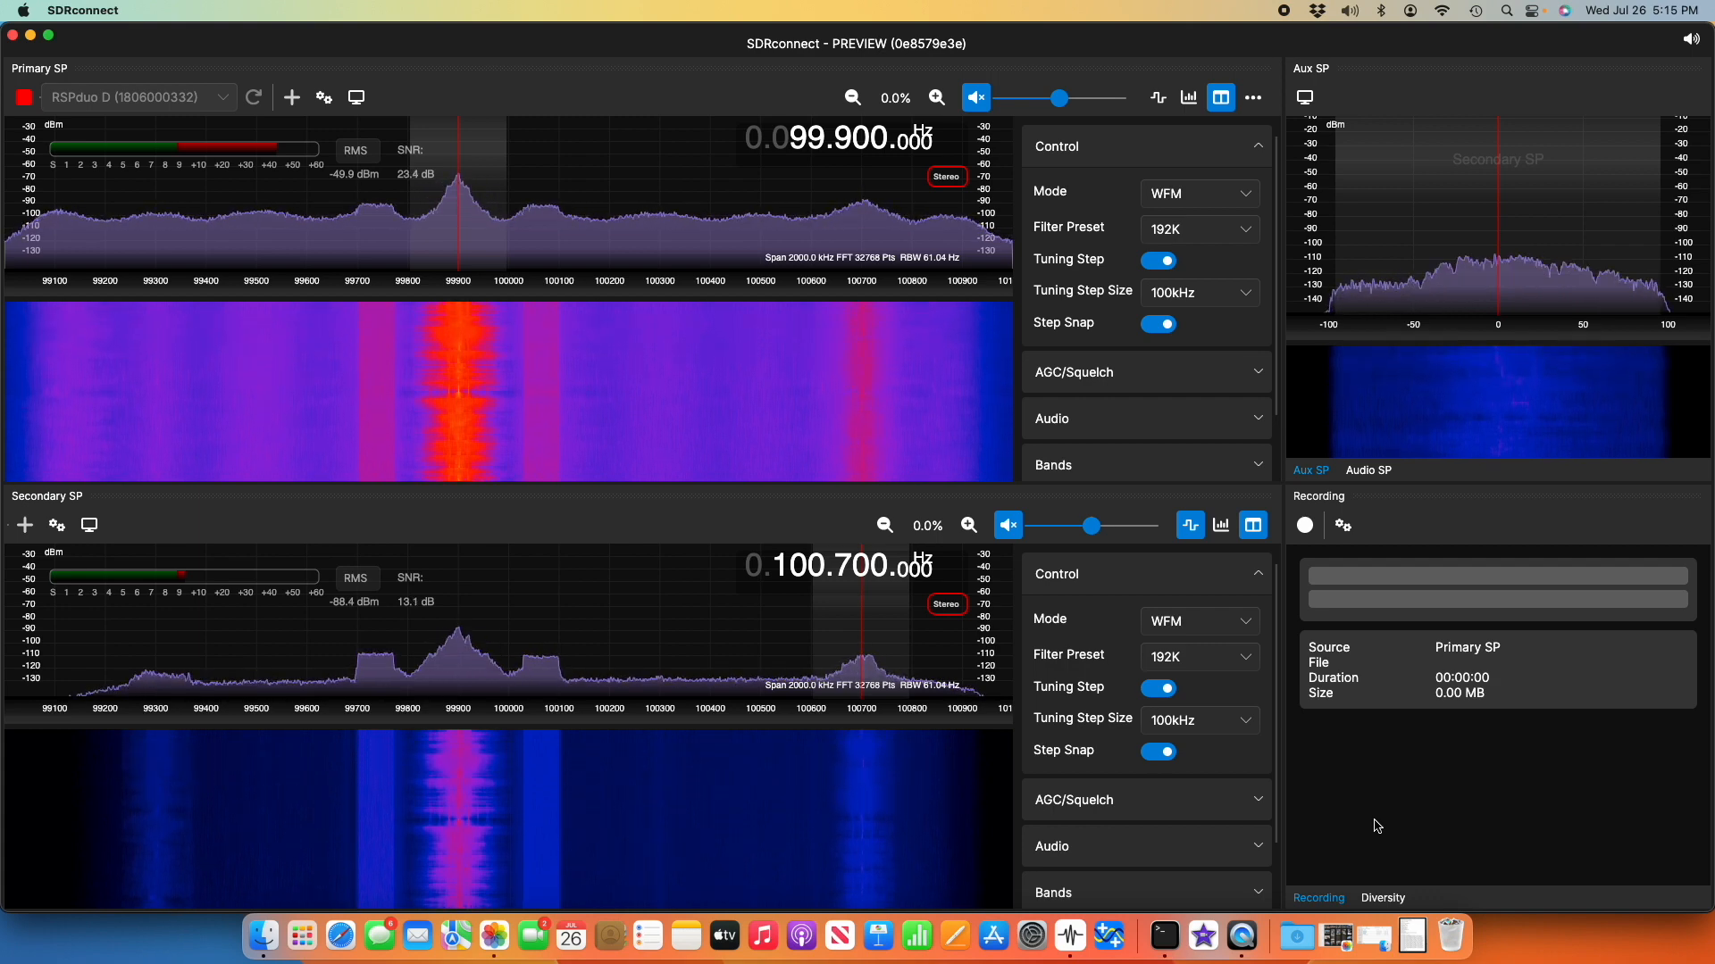
{"action": "left_click", "coordinate": [1255, 526]}
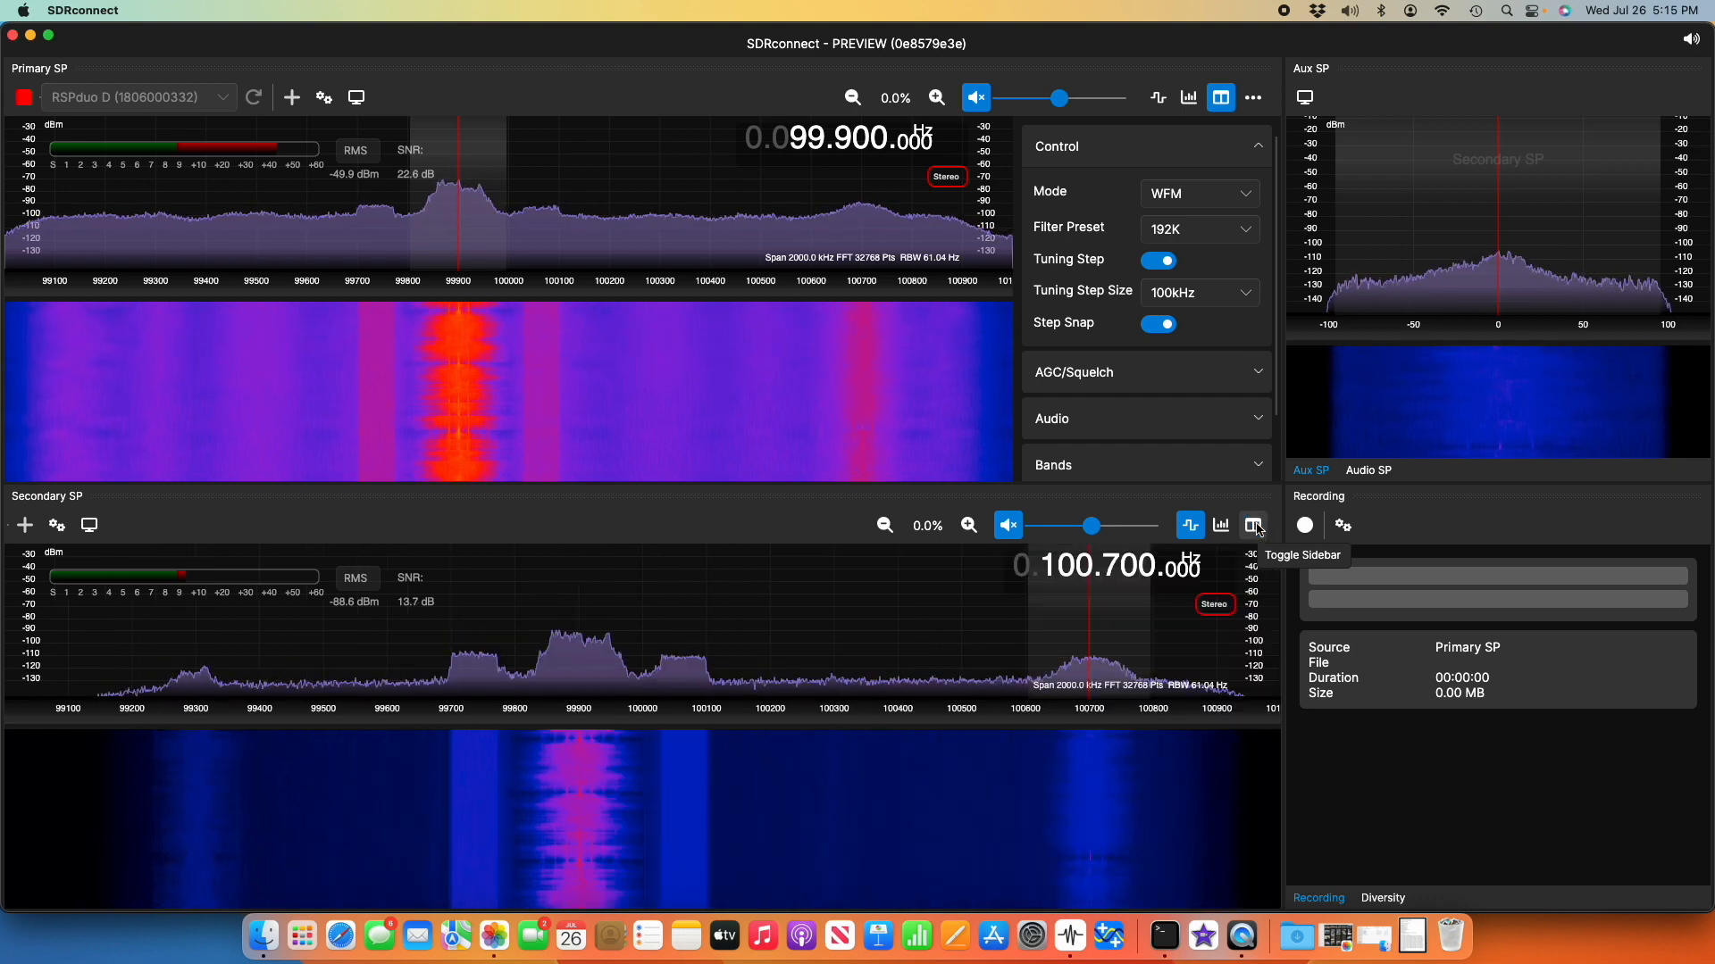
{"action": "left_click", "coordinate": [1225, 101]}
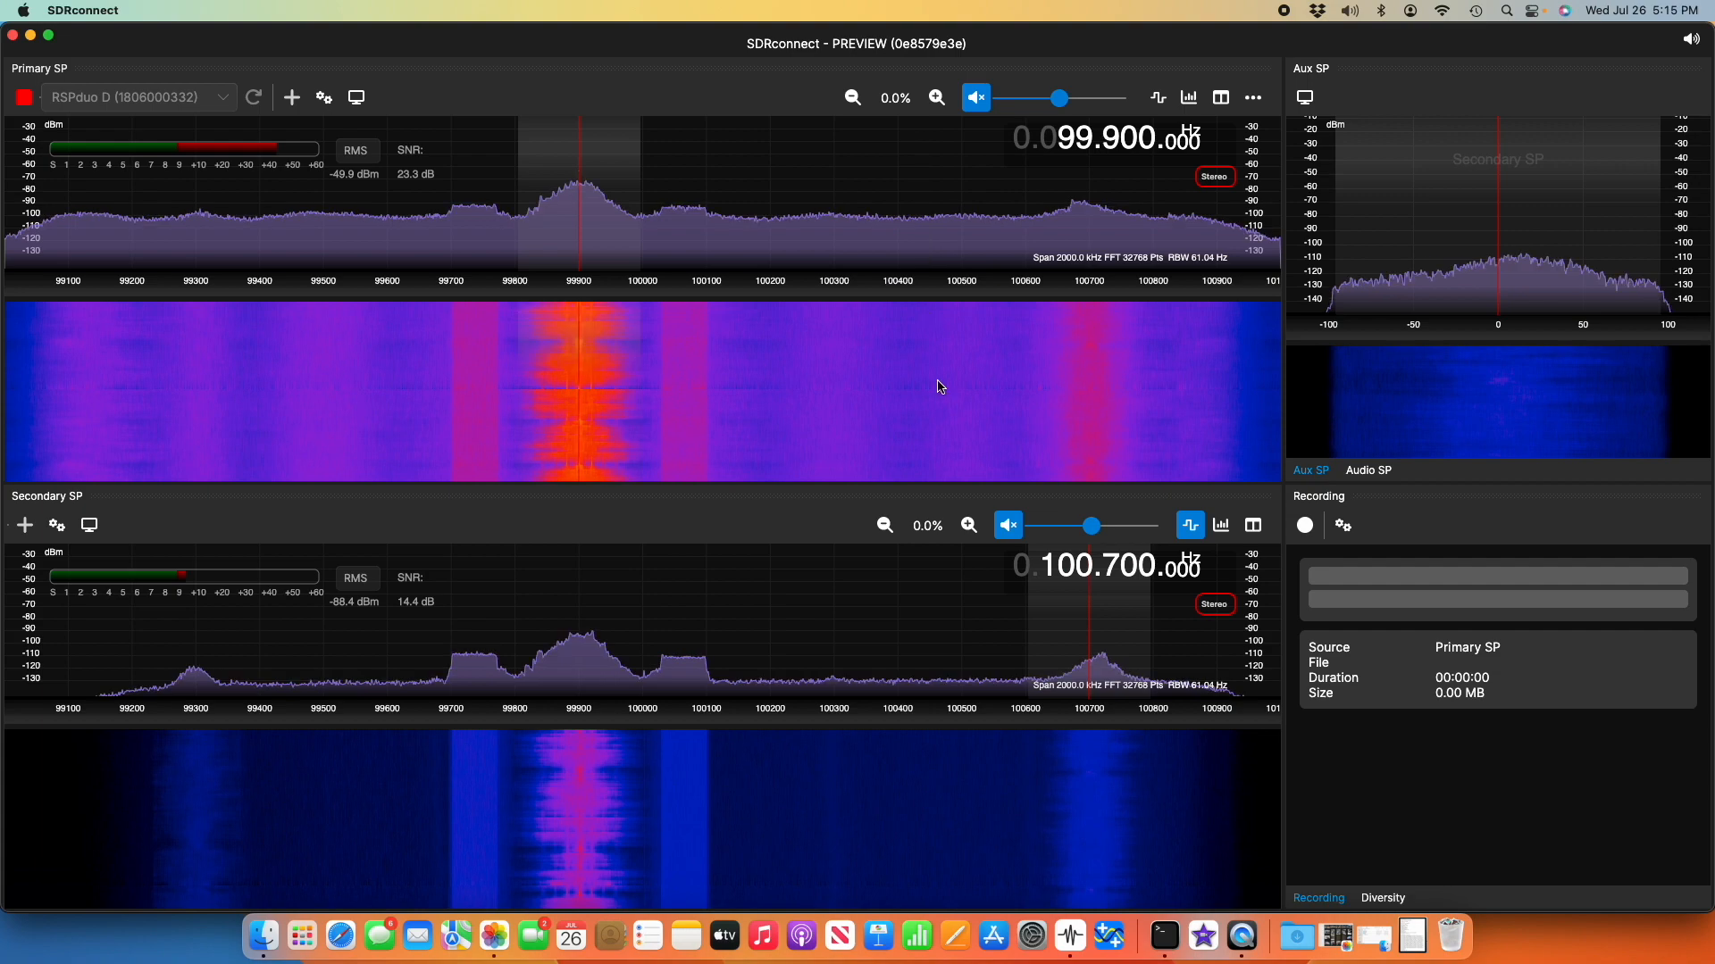
- Unmute both receivers, toggle the secondary's audio off and on to compare, and mute all audio with the master mute
{"action": "left_click", "coordinate": [1009, 528]}
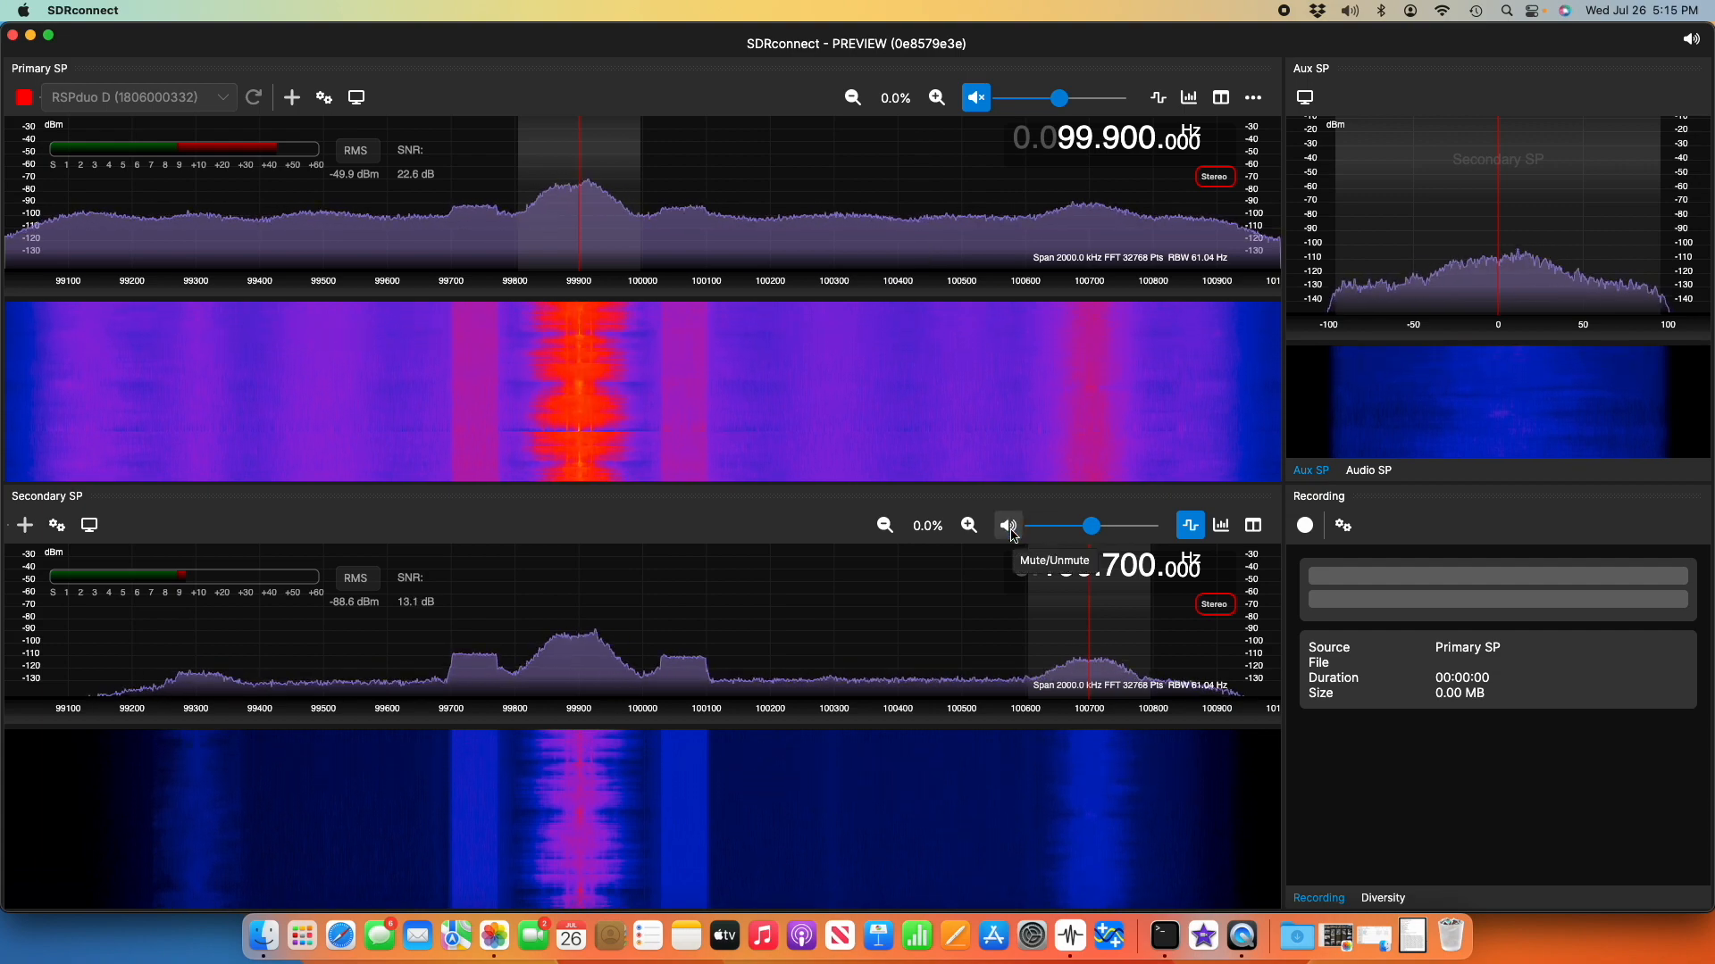
{"action": "left_click", "coordinate": [977, 100]}
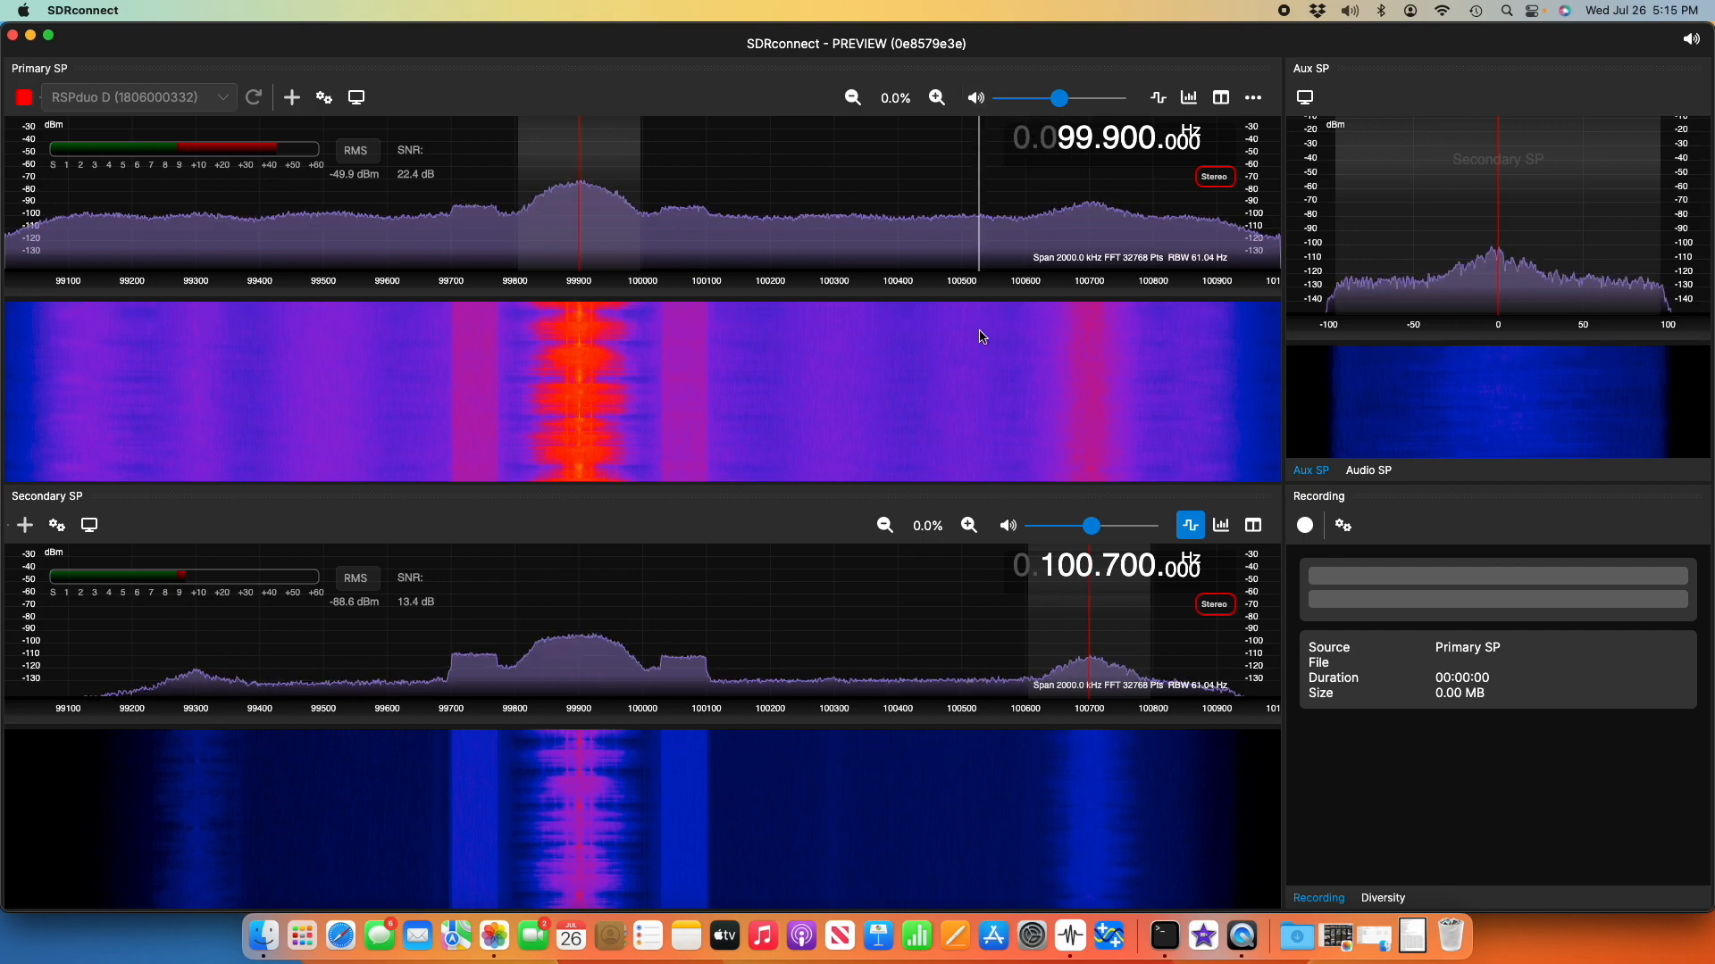
{"action": "left_click", "coordinate": [1009, 527]}
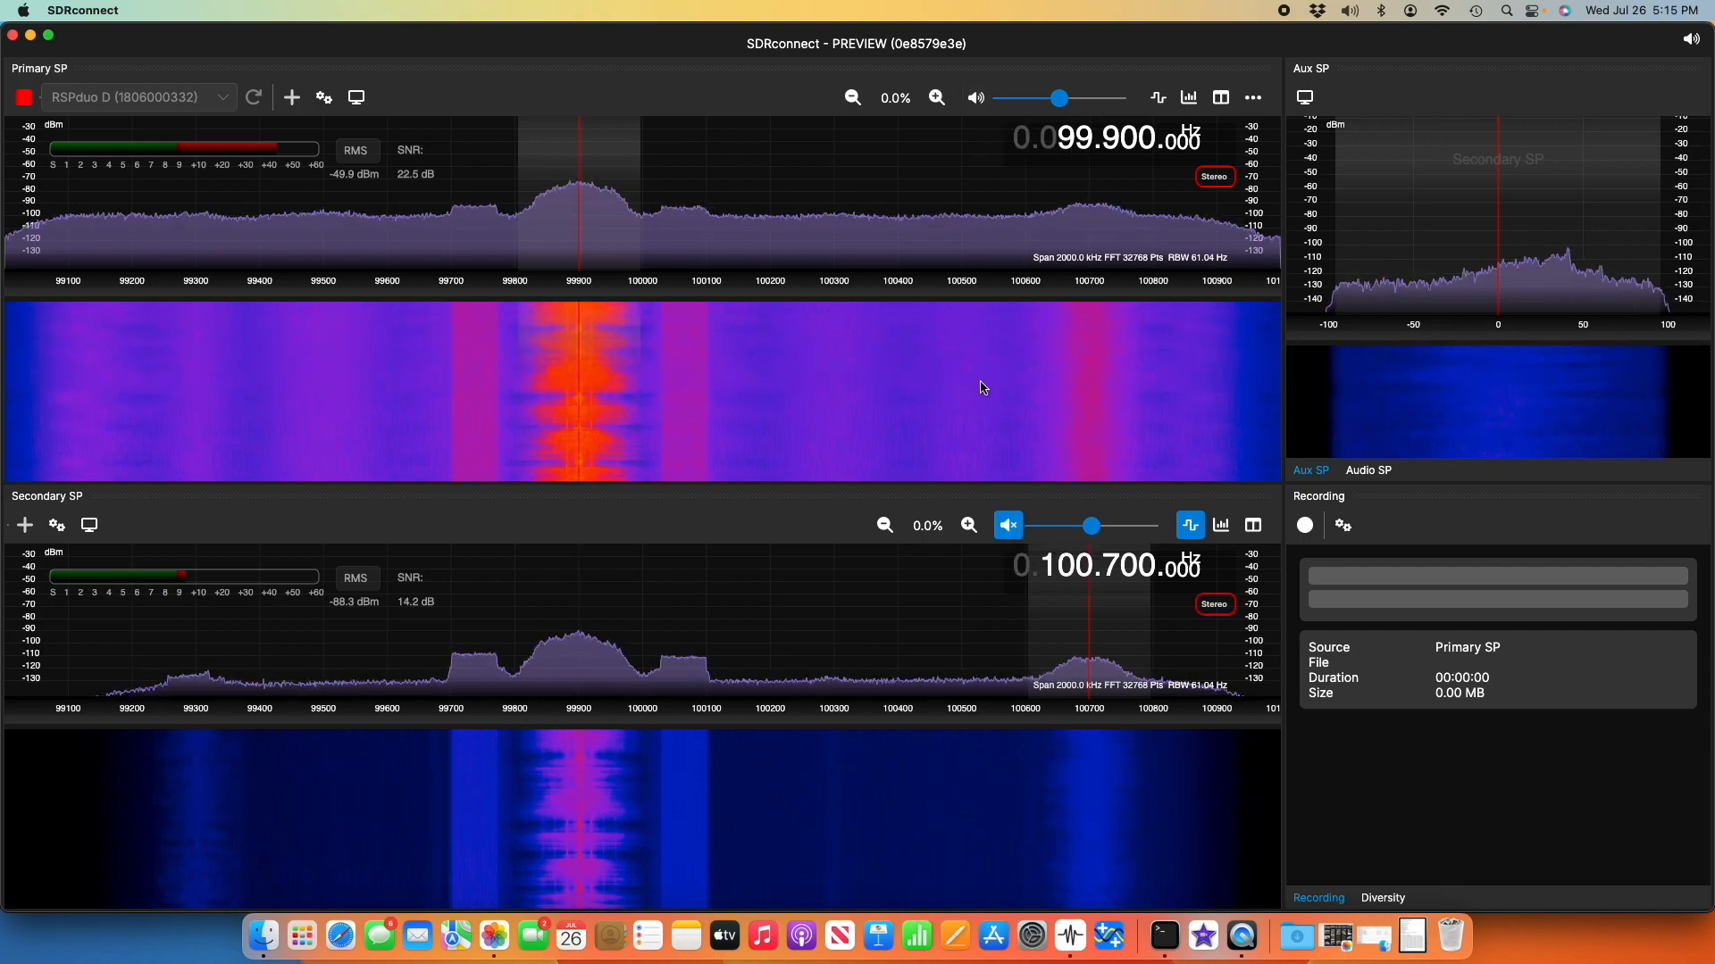
{"action": "left_click", "coordinate": [1008, 526]}
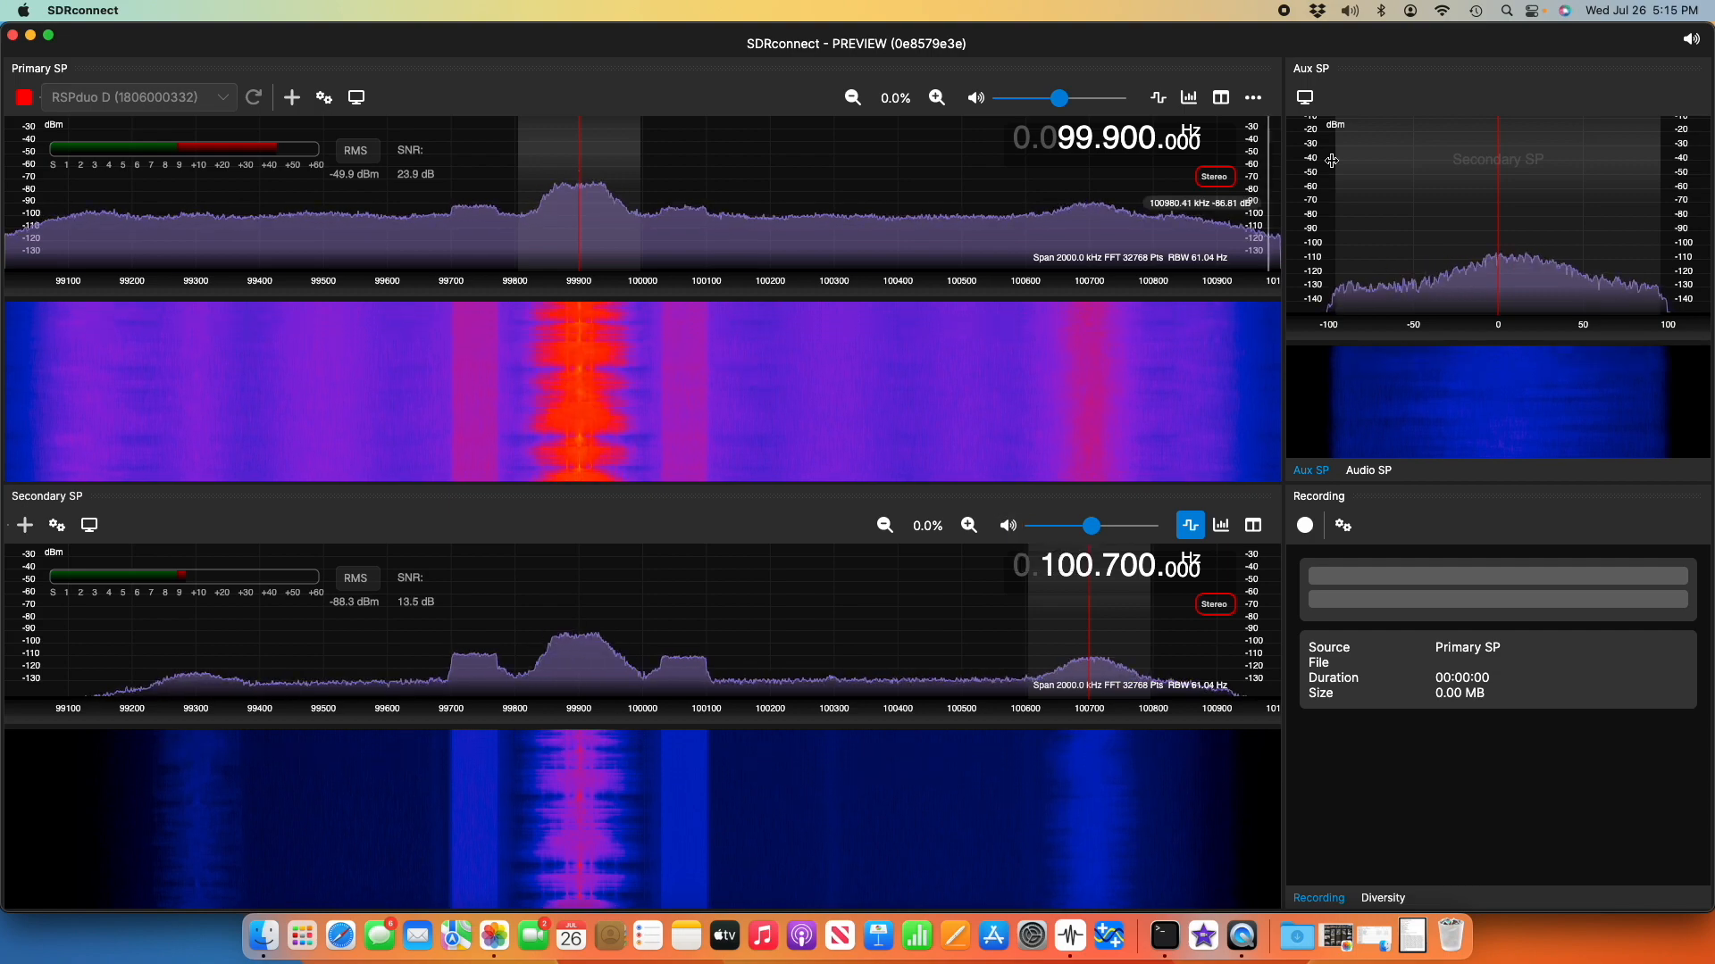
{"action": "left_click", "coordinate": [1690, 43]}
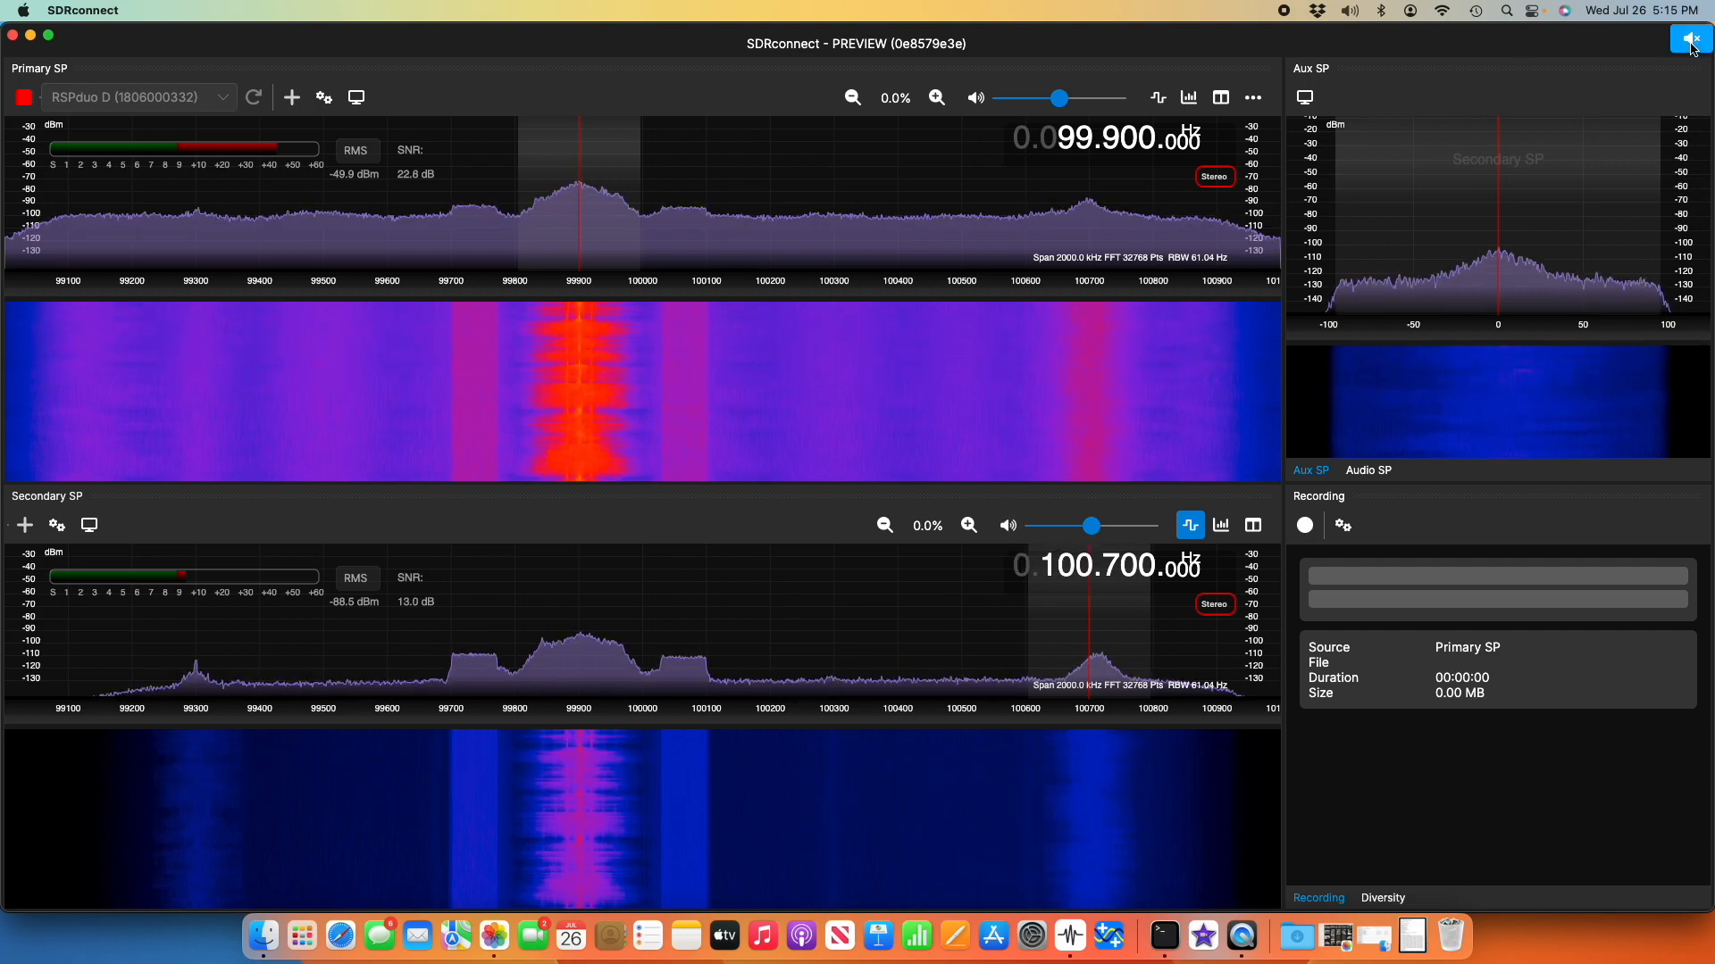